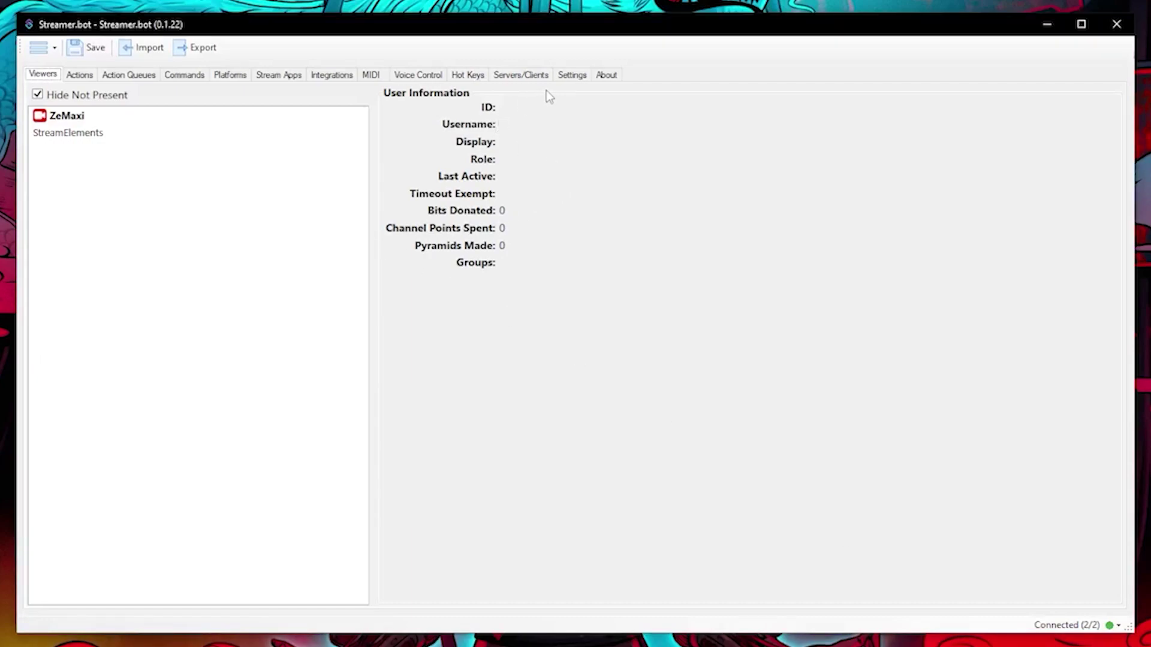
Add a new action named End Stream in the group Mod Controls.
click(75, 77)
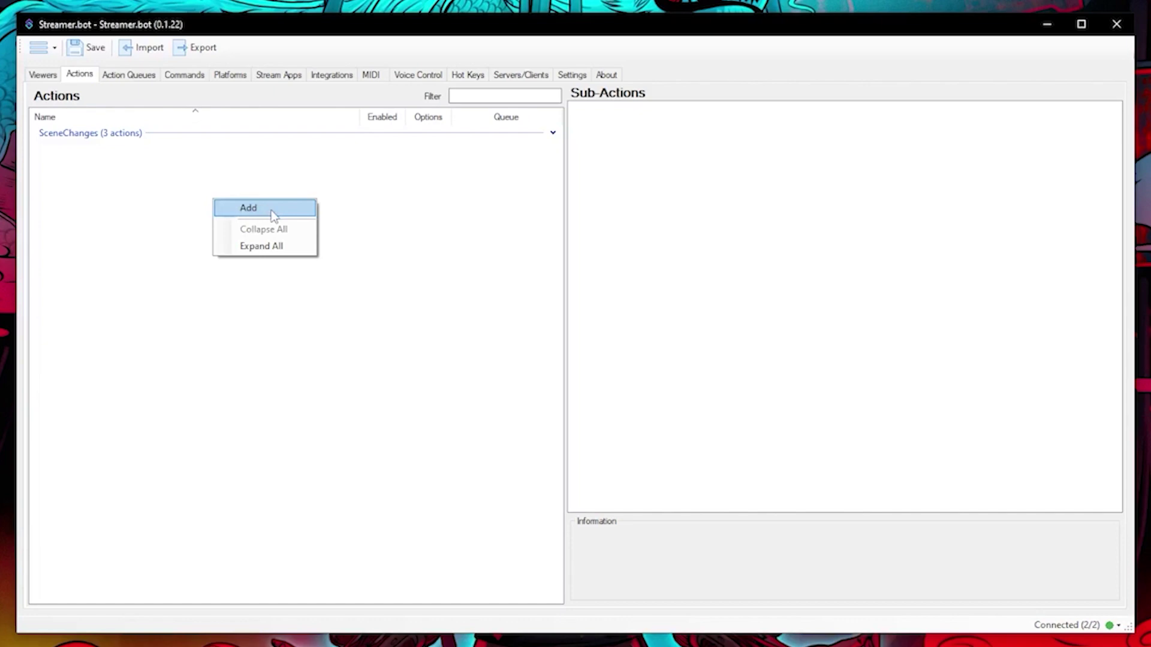
click(271, 212)
text(End Stream)
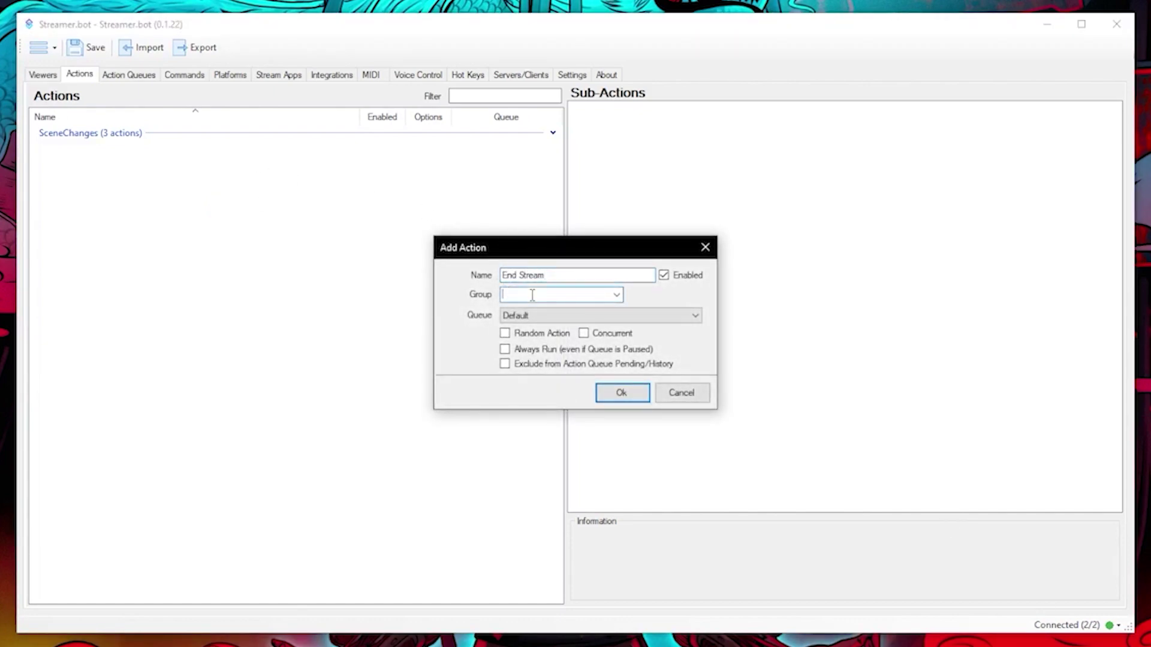
text(Mod Controls)
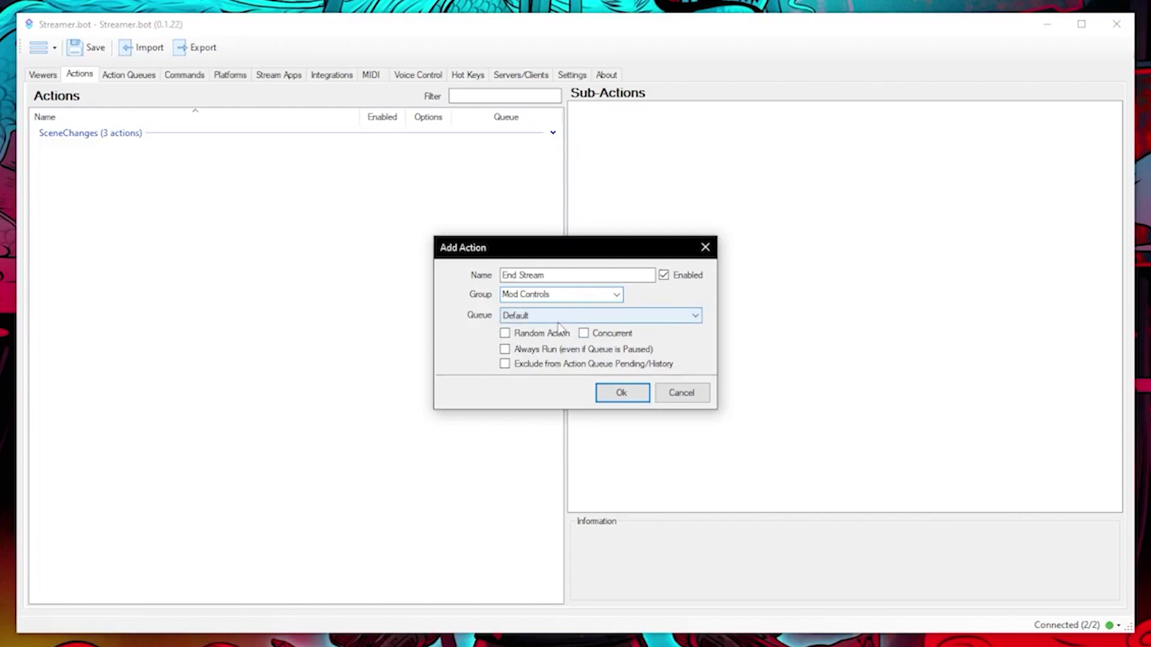
click(621, 393)
Add an OBS Streaming sub-action to End Stream with its state set to Stop.
right_click(616, 142)
mouse_move(719, 287)
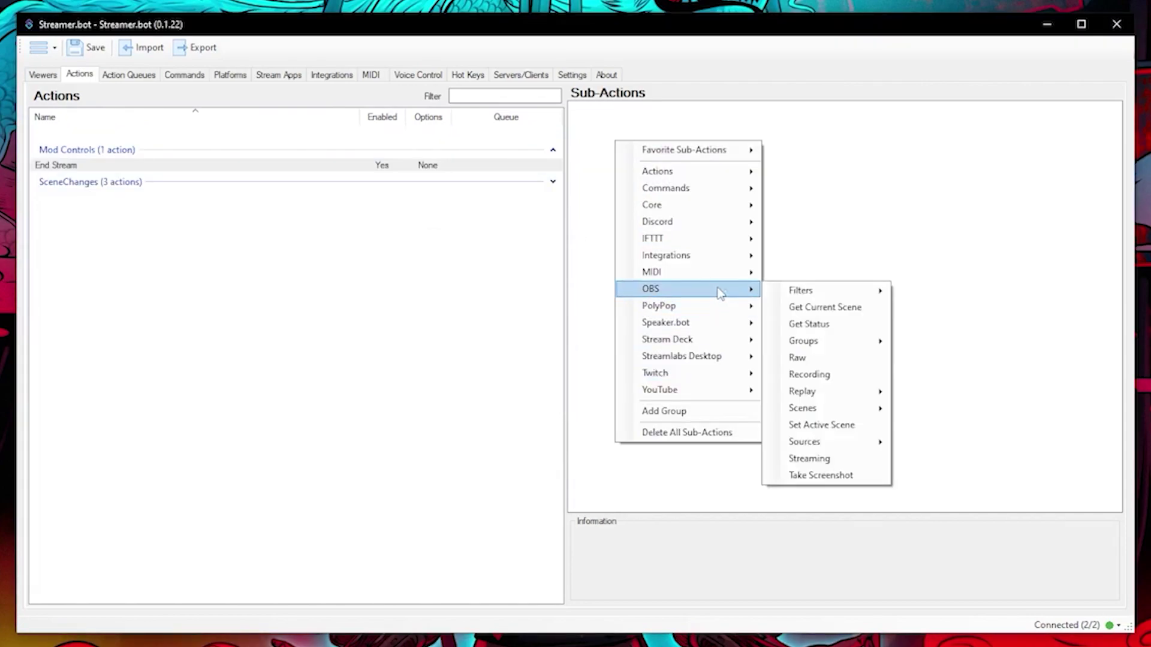
click(809, 459)
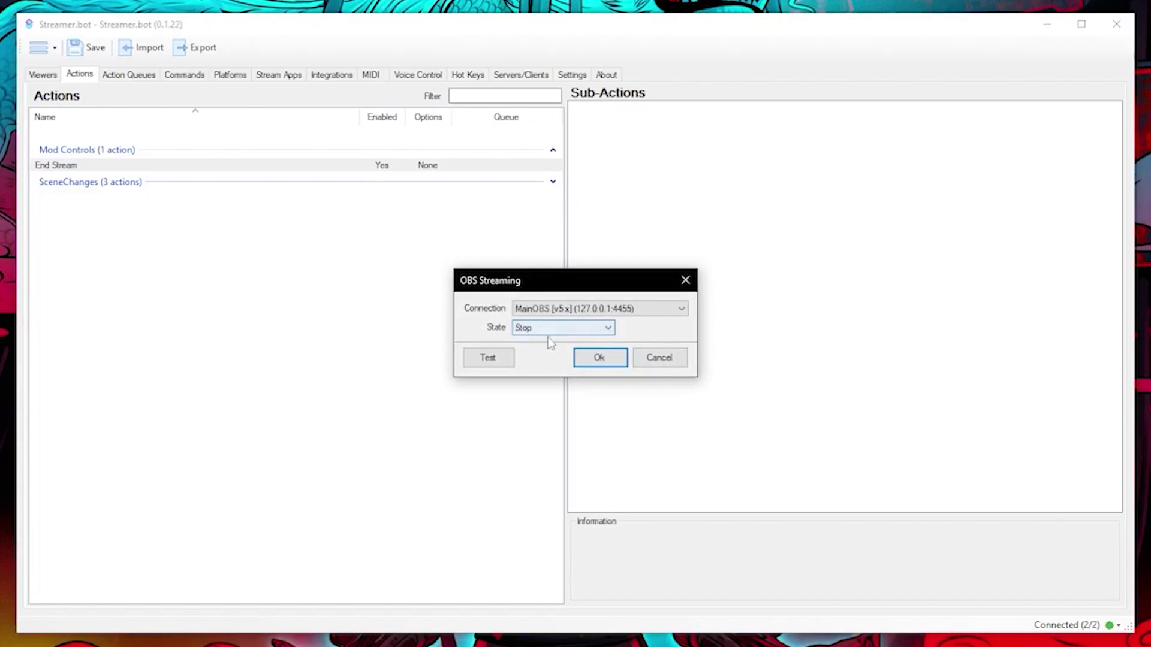
click(600, 357)
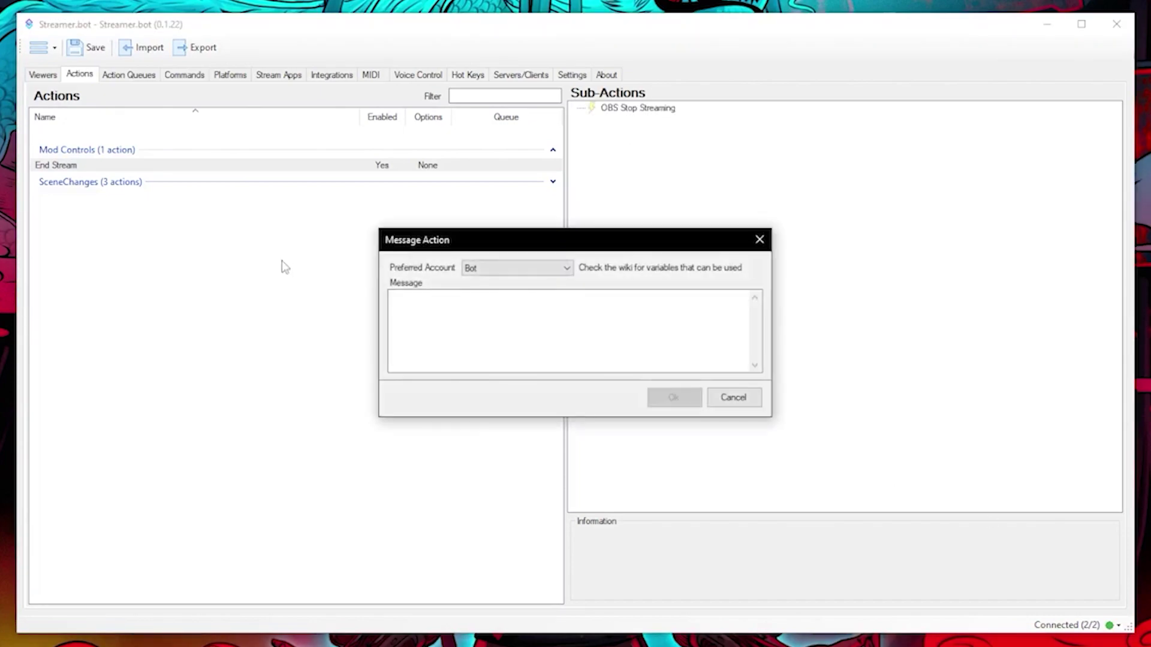
Add the Twitch message "/me Stream is stopping..." from the Bot account and move it above the OBS Stop Streaming sub-action.
text(Stream is stopping...)
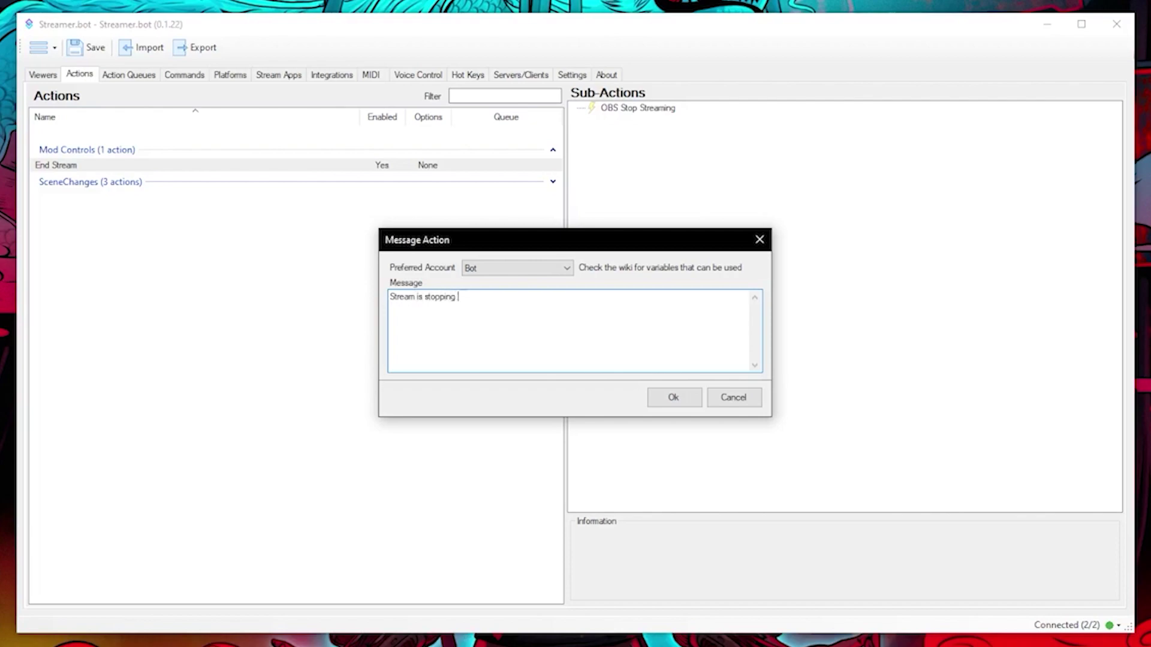
key(Home)
text(/me)
click(671, 397)
right_click(624, 120)
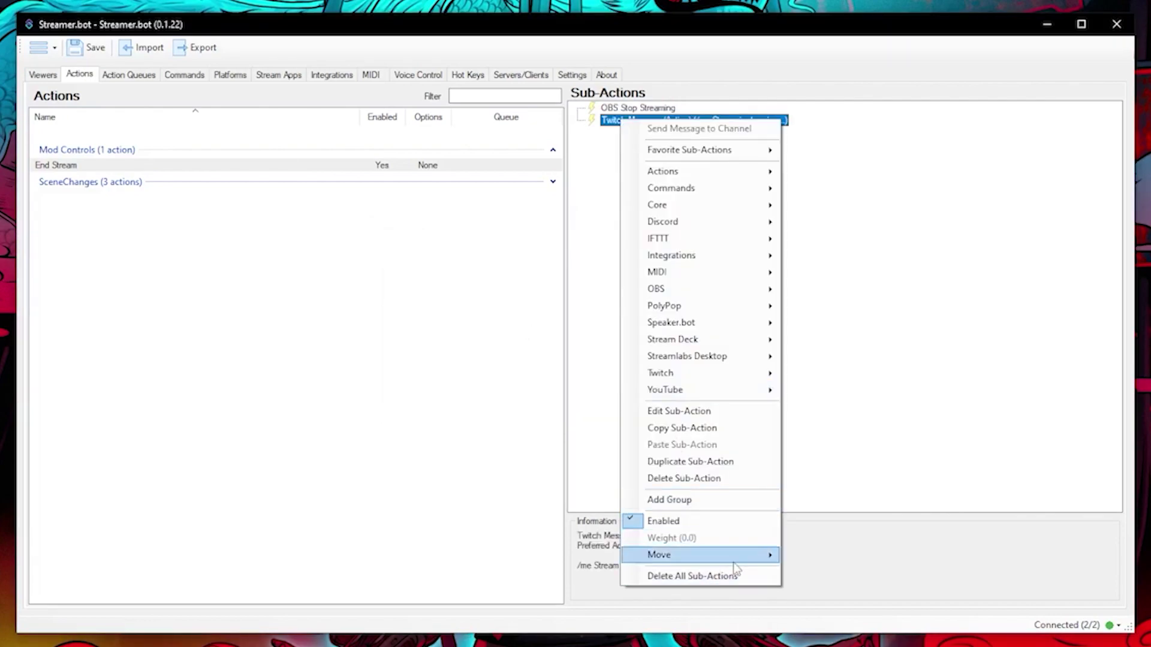
mouse_move(755, 556)
click(818, 557)
click(693, 137)
Add a chat command !endstream with its location set to Exact and its group set to Mod Controls.
click(182, 75)
right_click(328, 272)
click(359, 281)
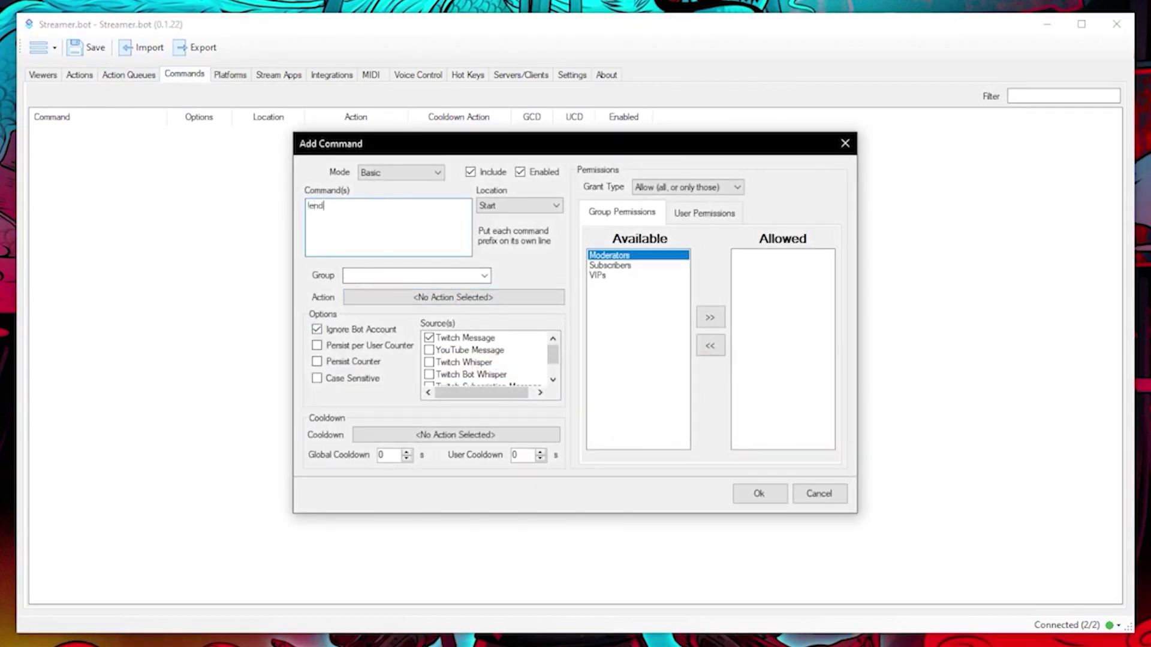
click(519, 206)
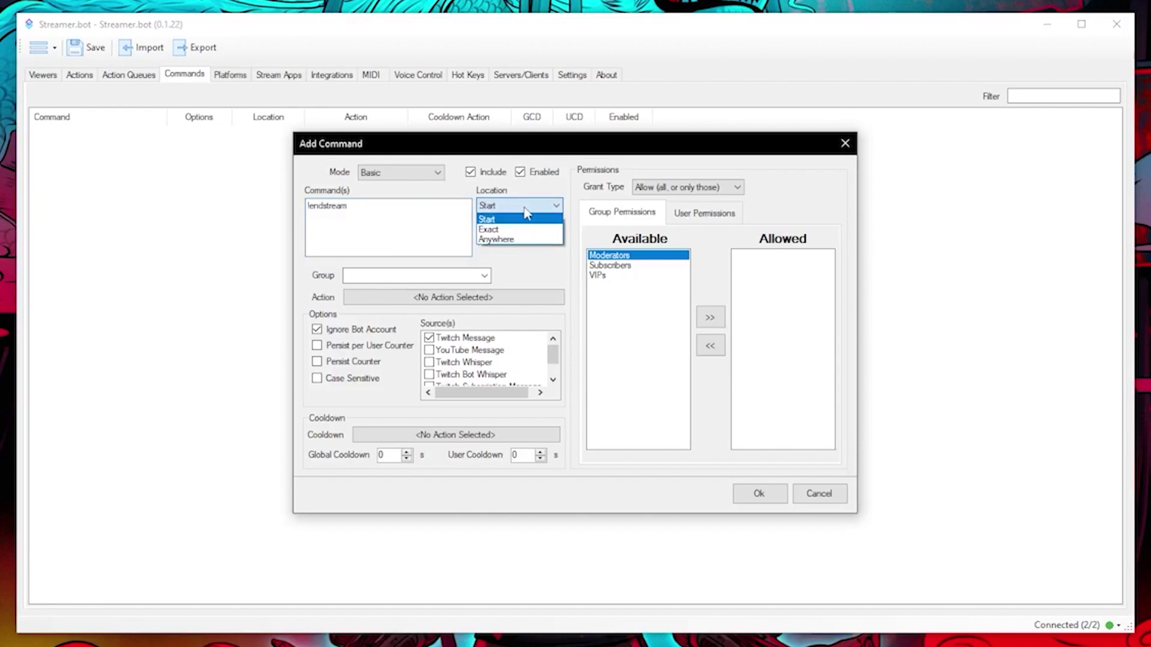
click(499, 232)
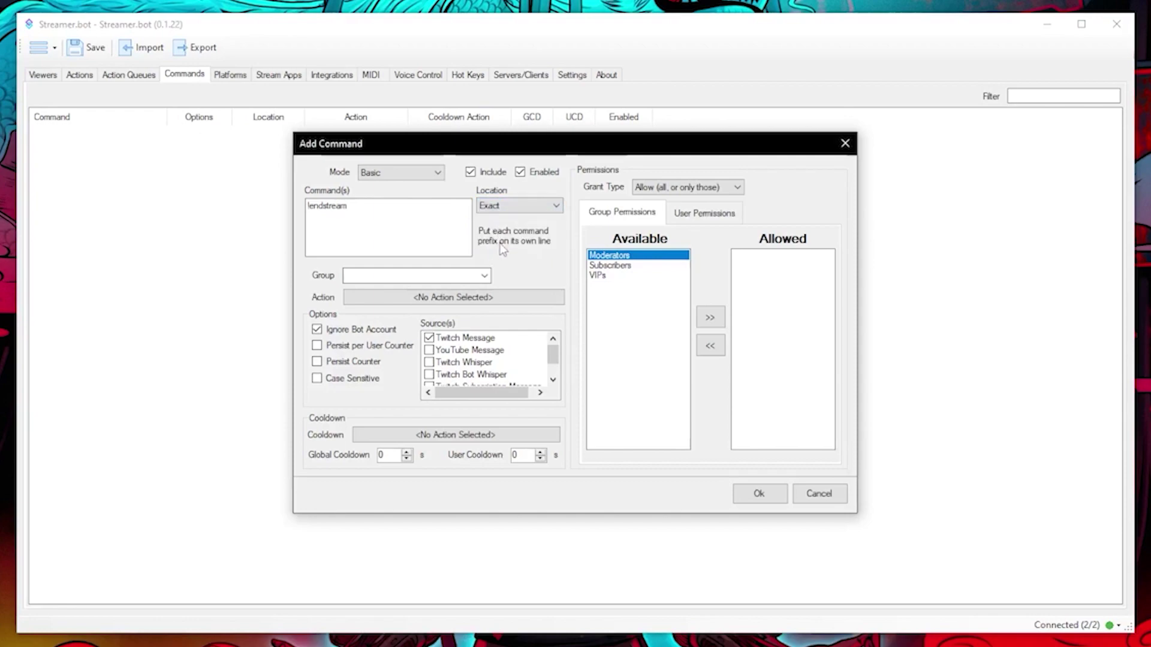
click(473, 276)
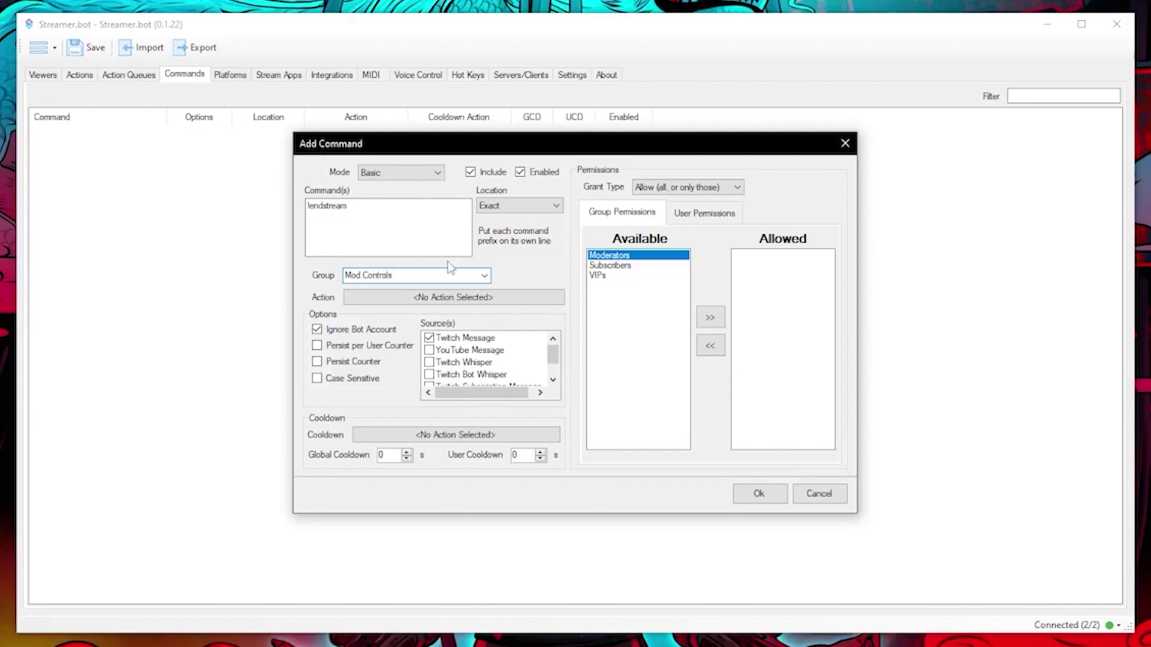
click(444, 229)
click(654, 187)
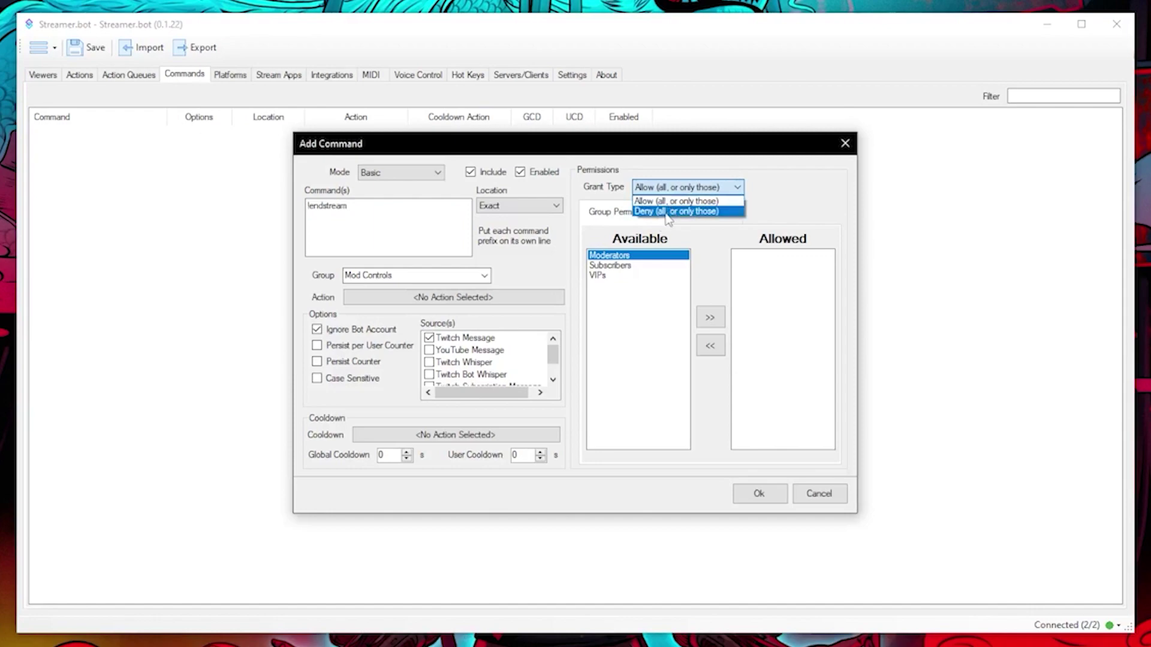
click(667, 214)
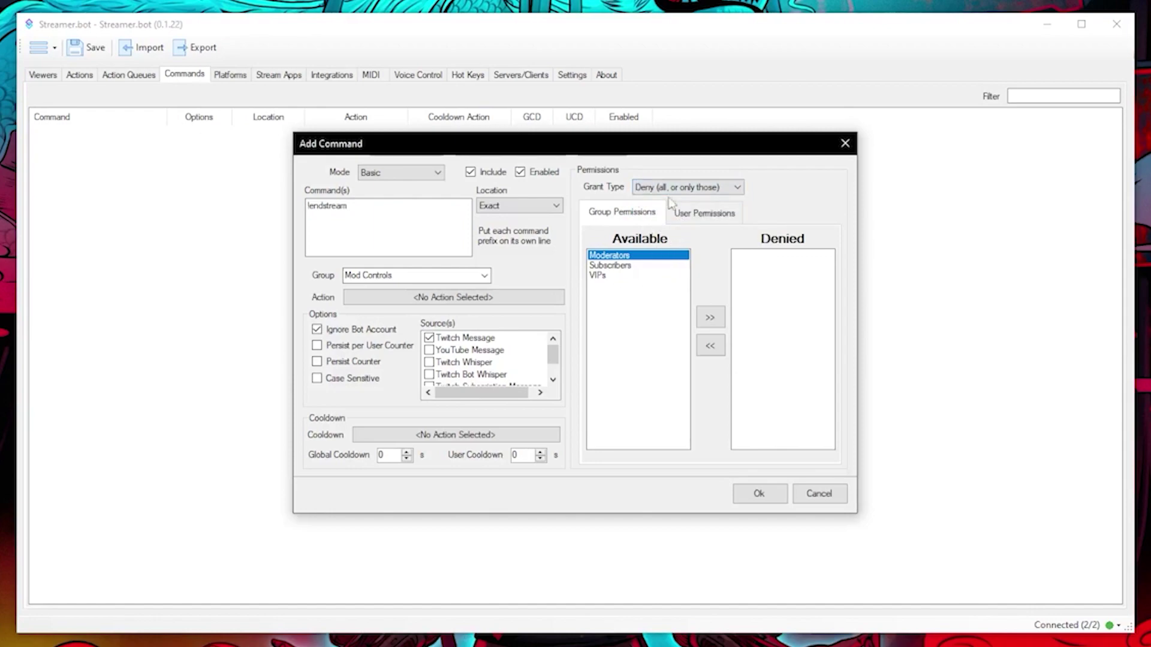
click(680, 188)
click(665, 212)
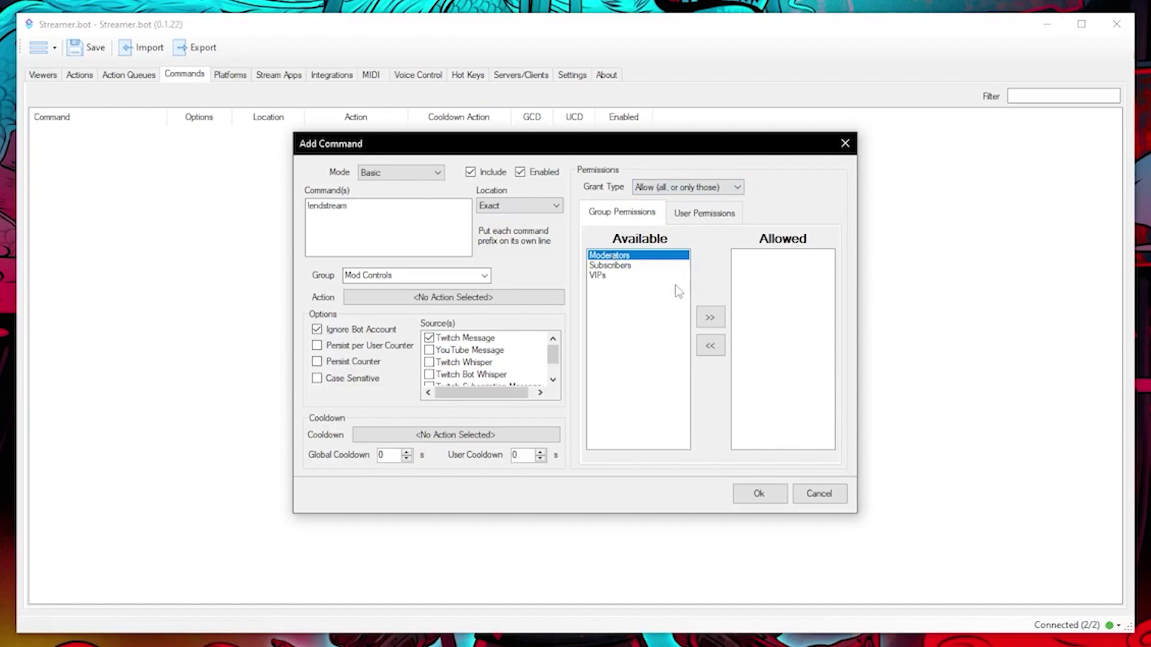
Allow the Moderators group and two individual users, found by filtering the user list, to run the command.
click(702, 318)
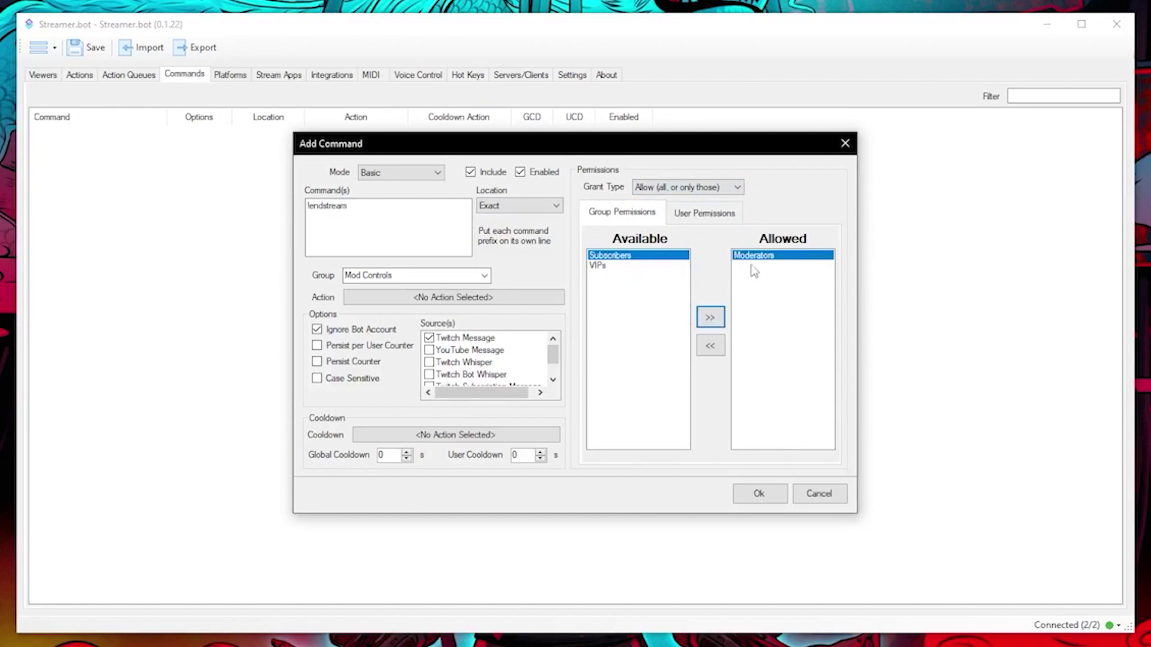
click(719, 217)
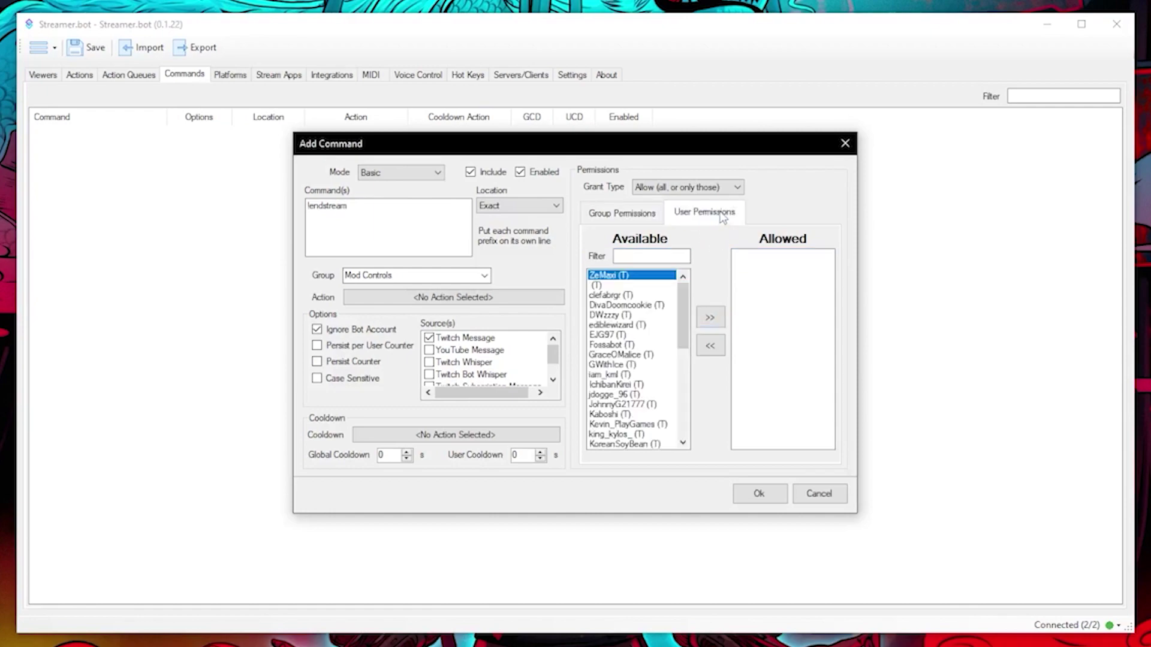
click(672, 257)
text(Playing)
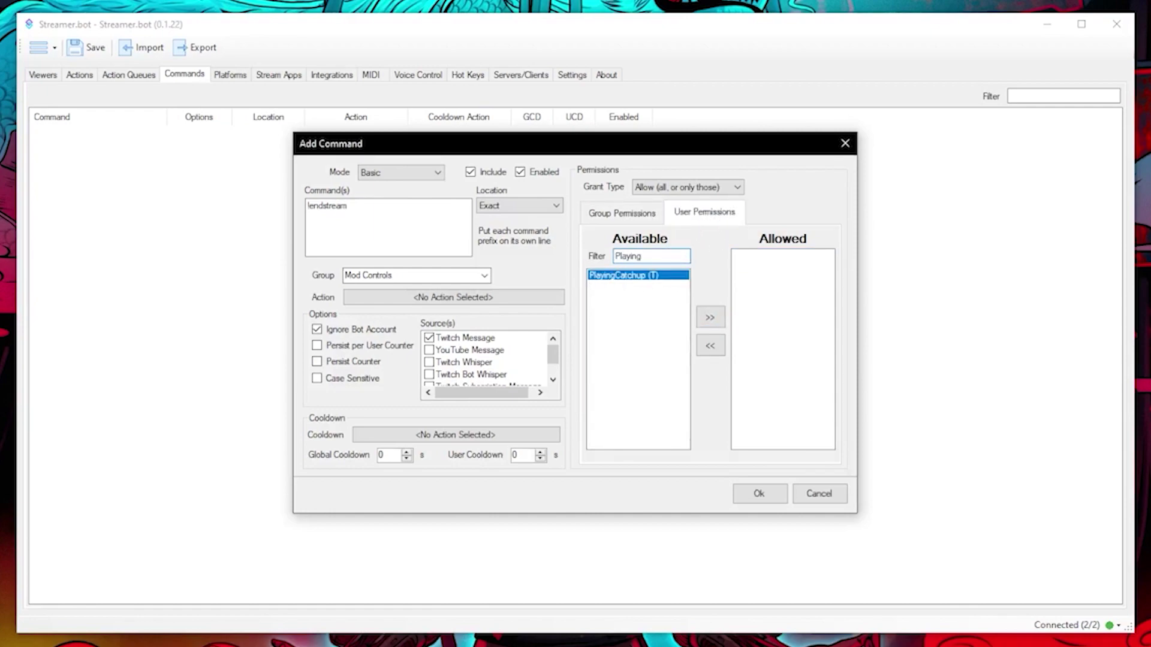
click(711, 317)
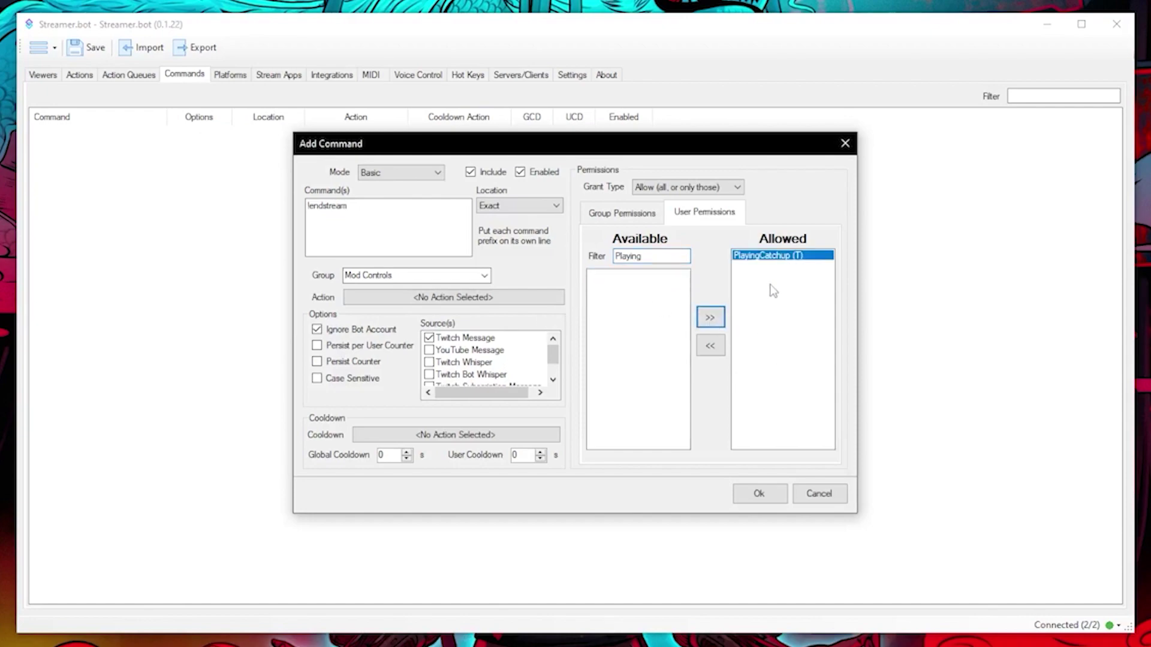
double_click(650, 256)
text(Physic)
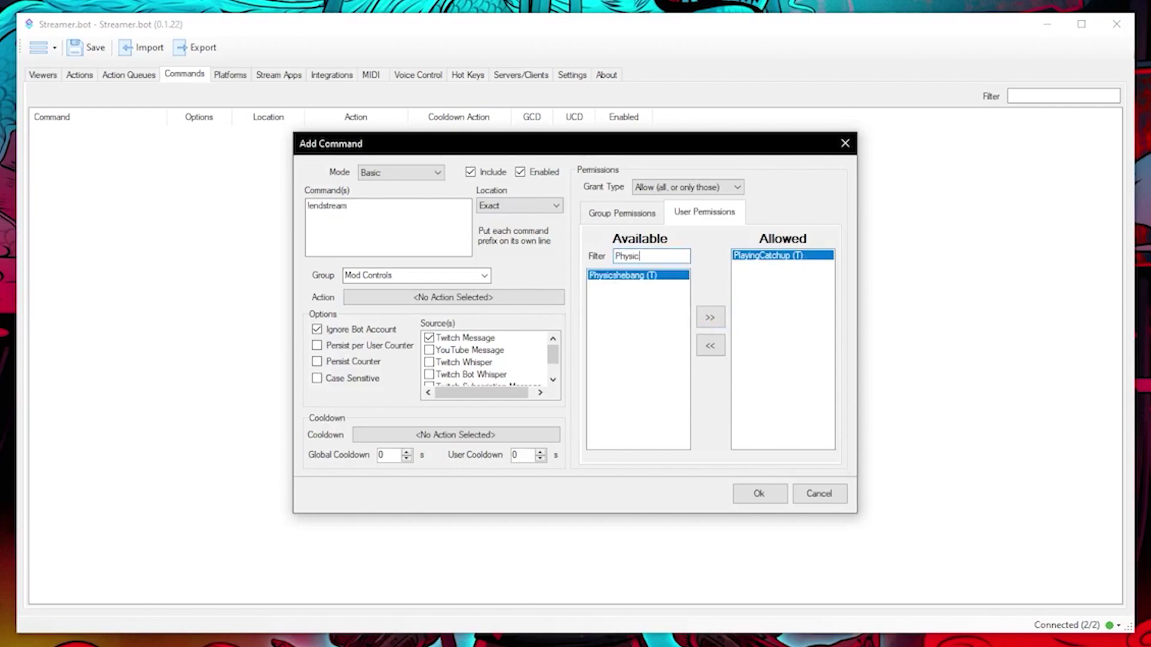
click(710, 317)
Assign the End Stream action to the !endstream command and turn off Ignore Bot Account.
click(459, 297)
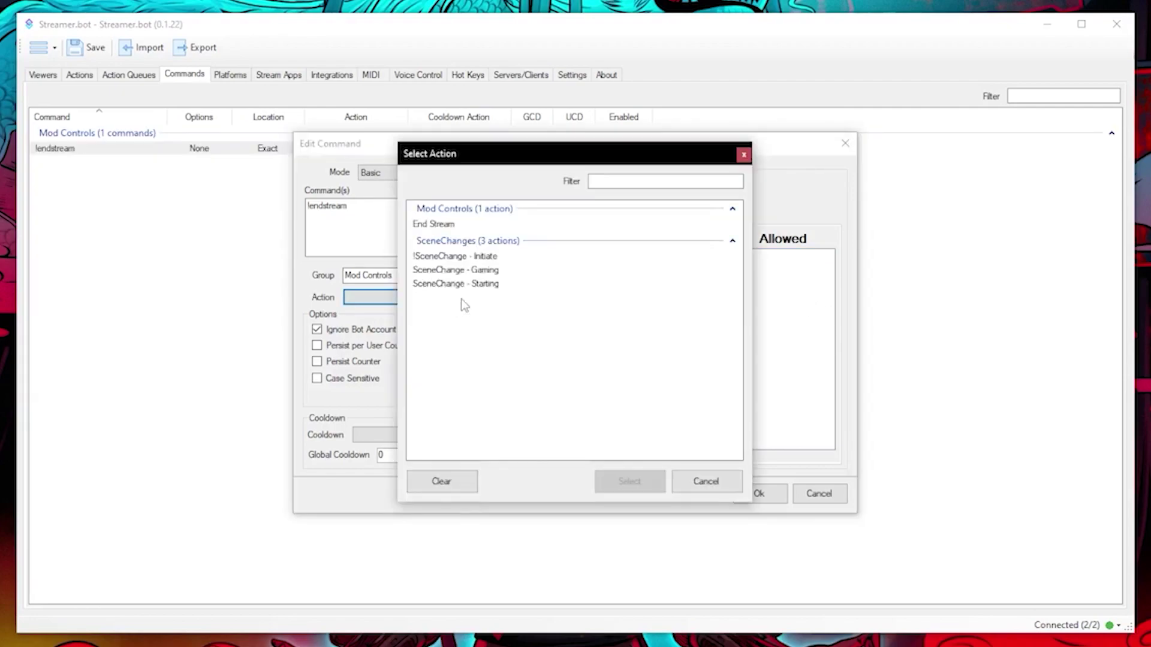
double_click(449, 226)
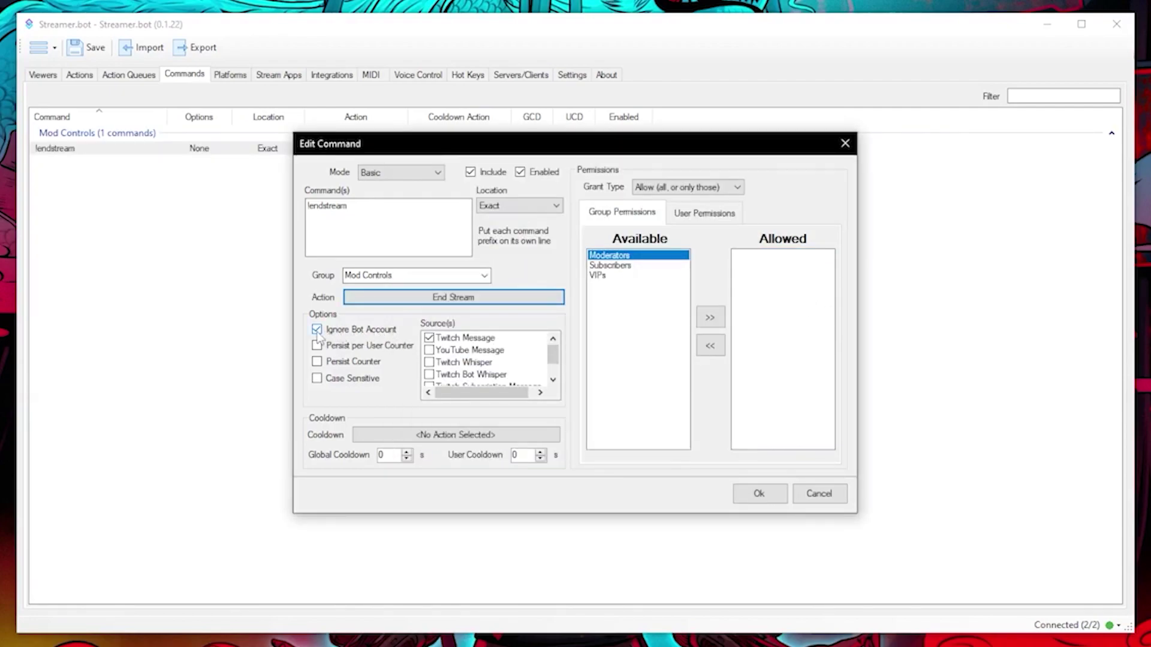
click(317, 331)
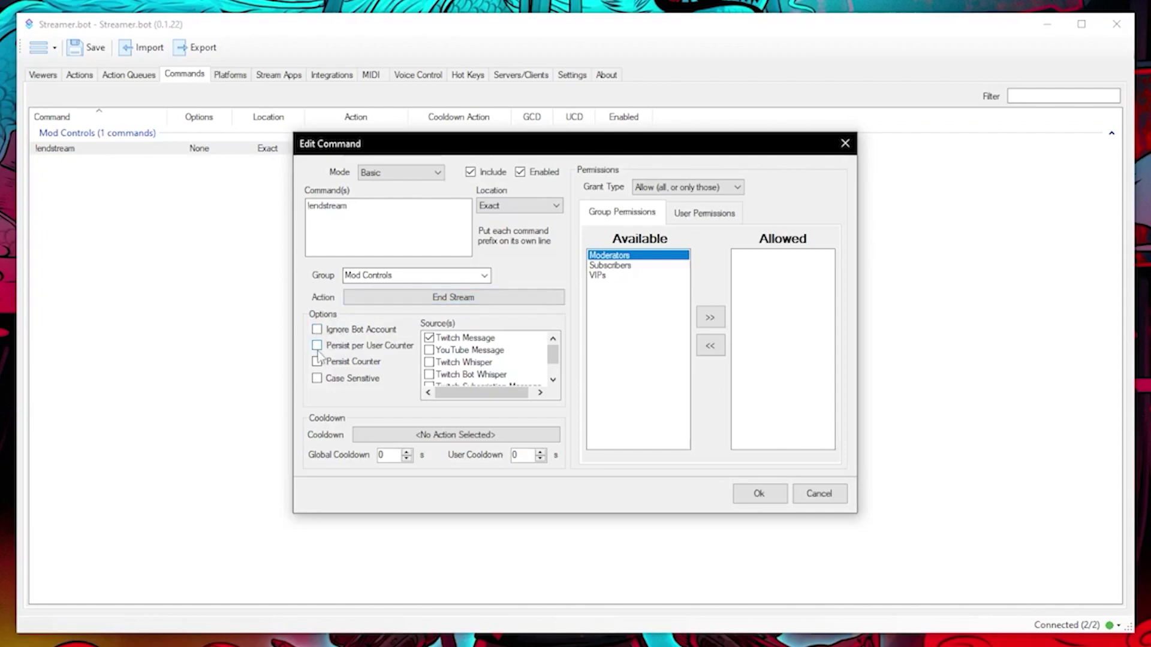
click(758, 492)
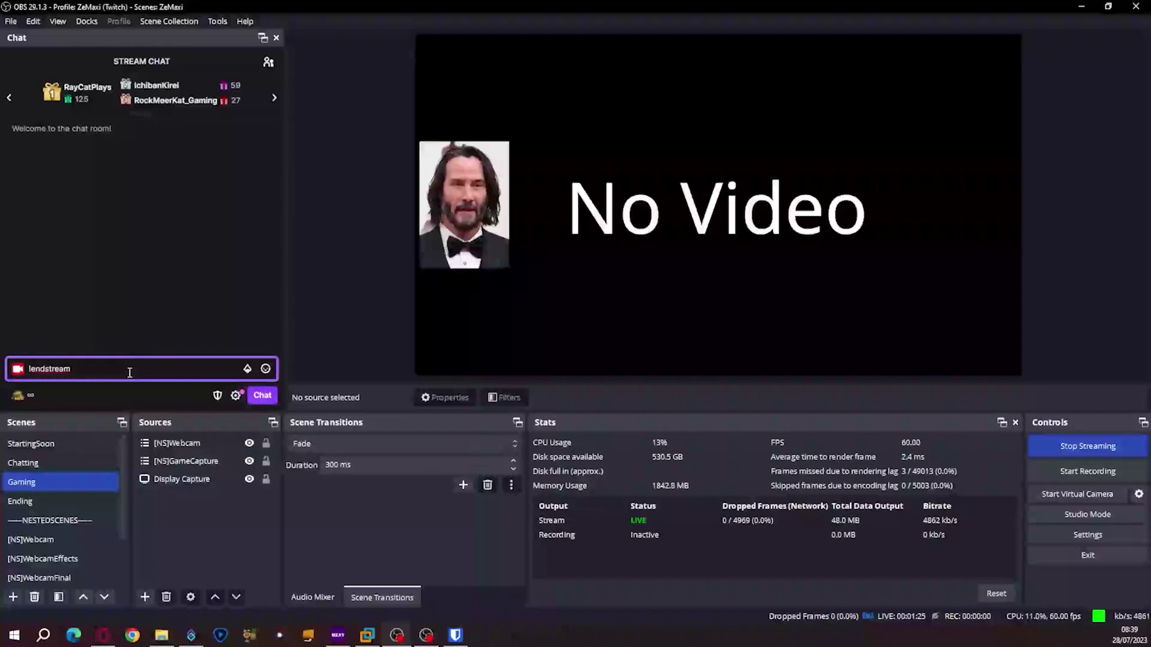
Switch to OBS and send !endstream in the stream chat to test the command.
click(262, 395)
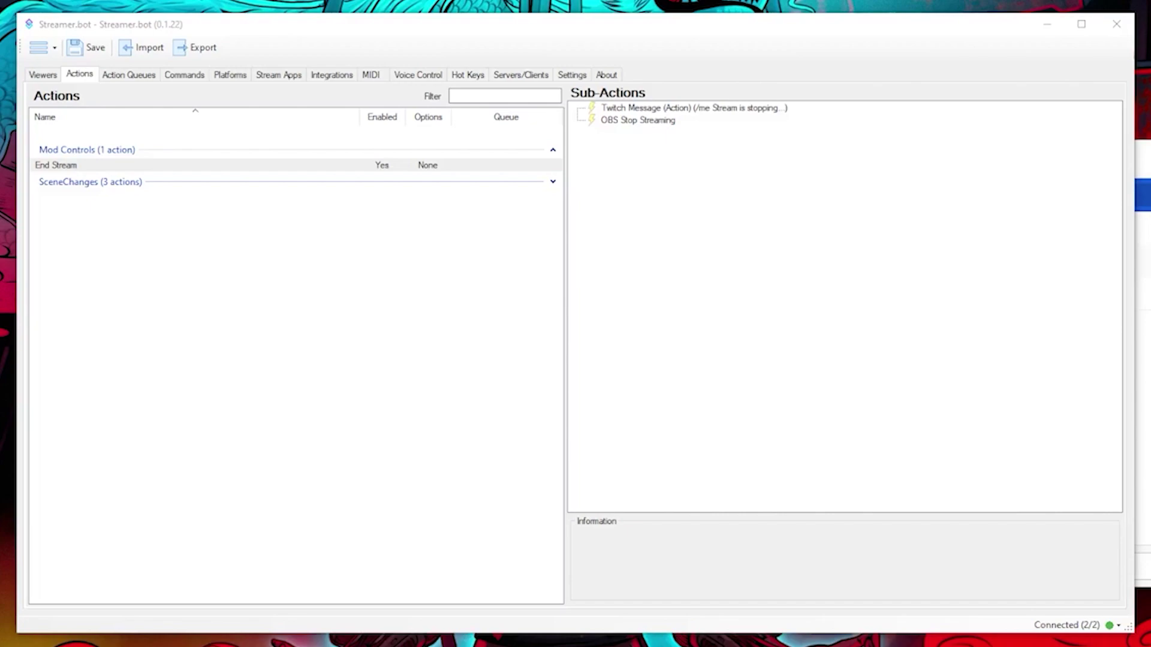
Add a 30000 ms delay to the End Stream action between the Twitch message and OBS Stop Streaming.
click(589, 203)
right_click(605, 154)
mouse_move(689, 217)
click(795, 252)
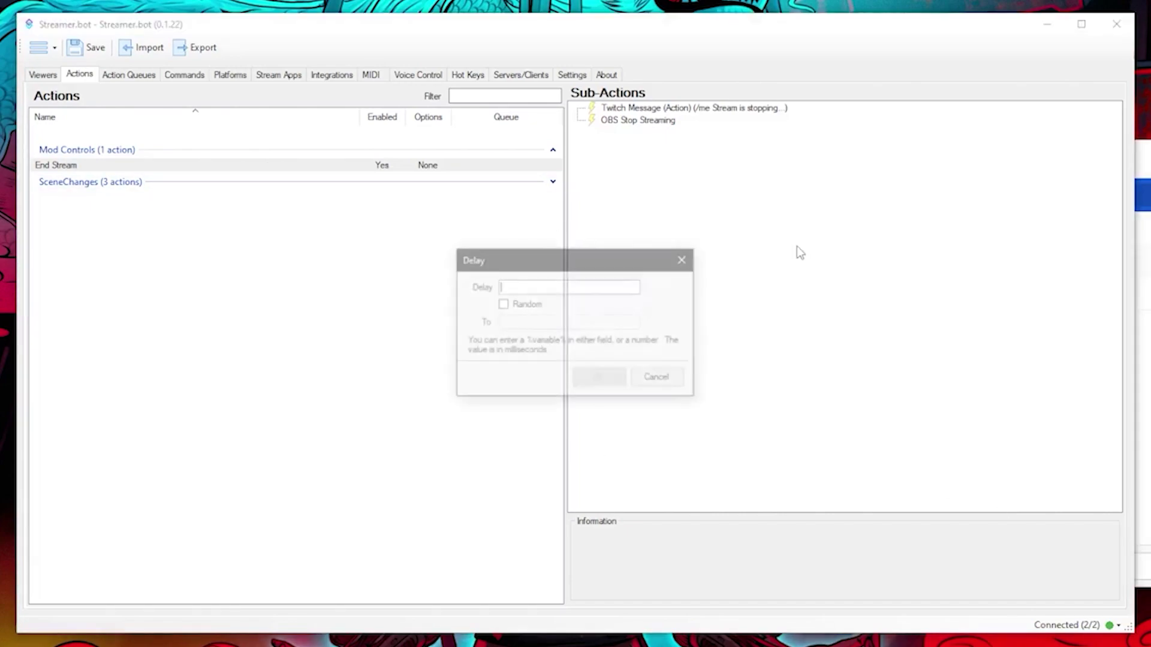
text(30000)
key(Return)
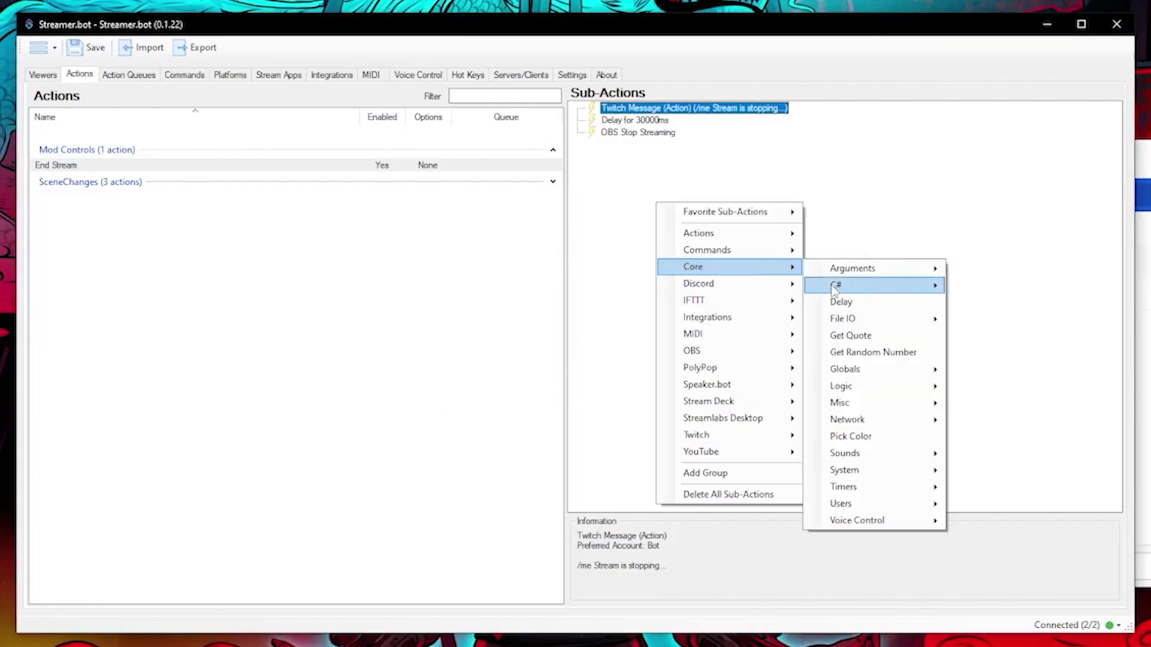
Add a sub-action at the start of End Stream that sets the non-persisted global variable endingStream to on.
mouse_move(879, 376)
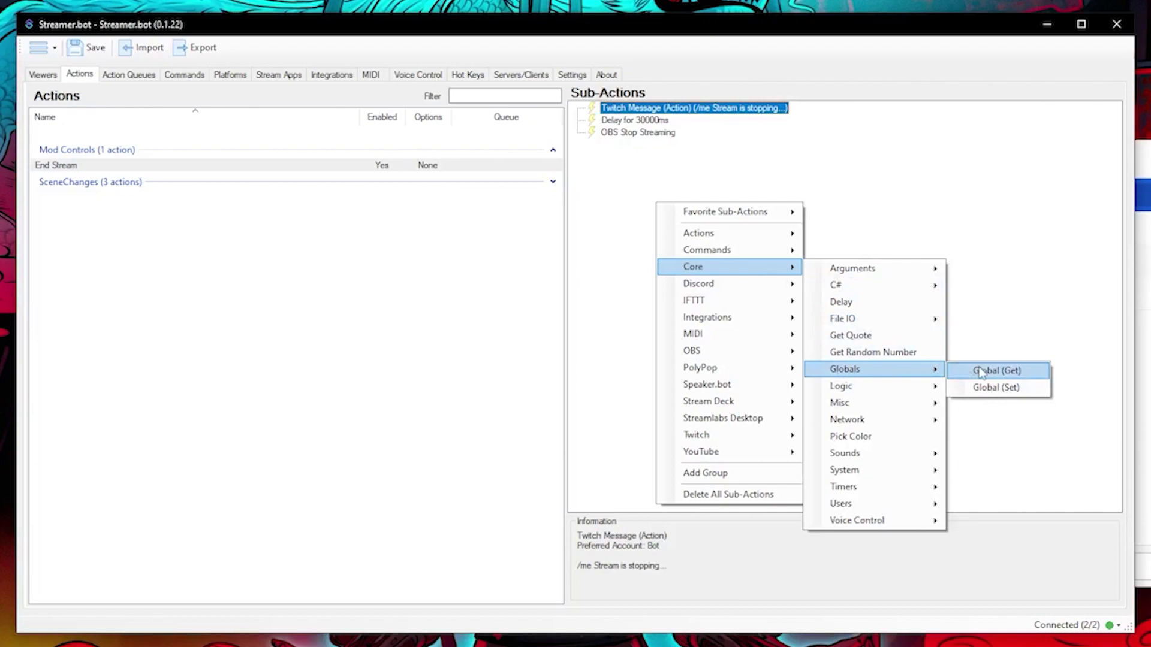
click(996, 387)
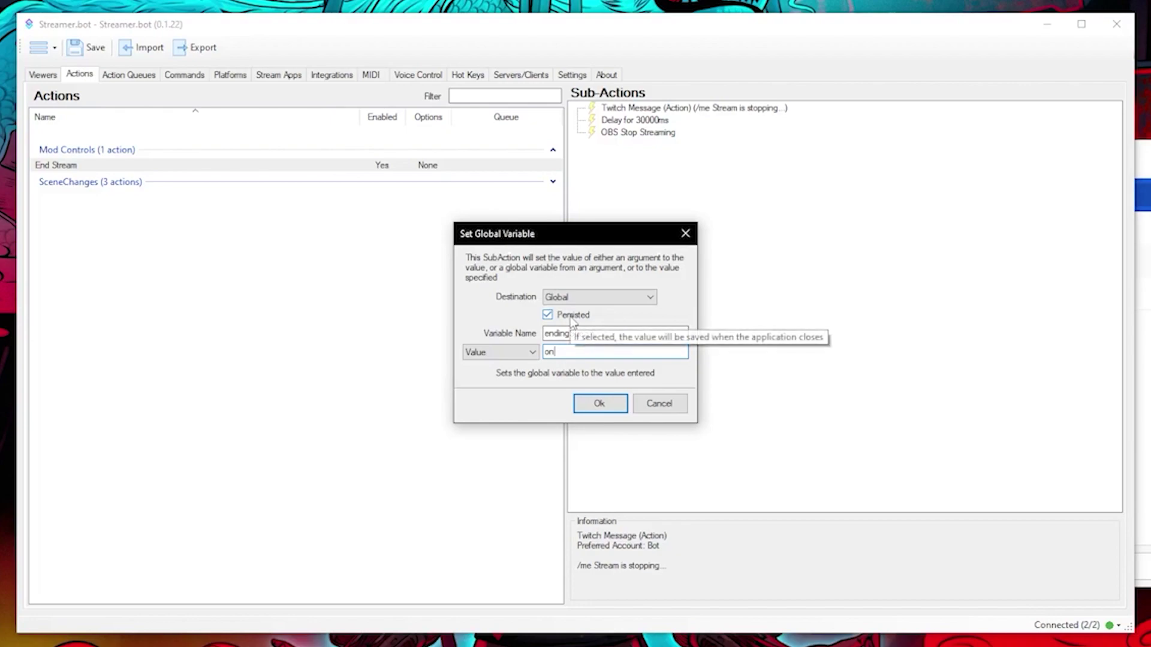
click(572, 322)
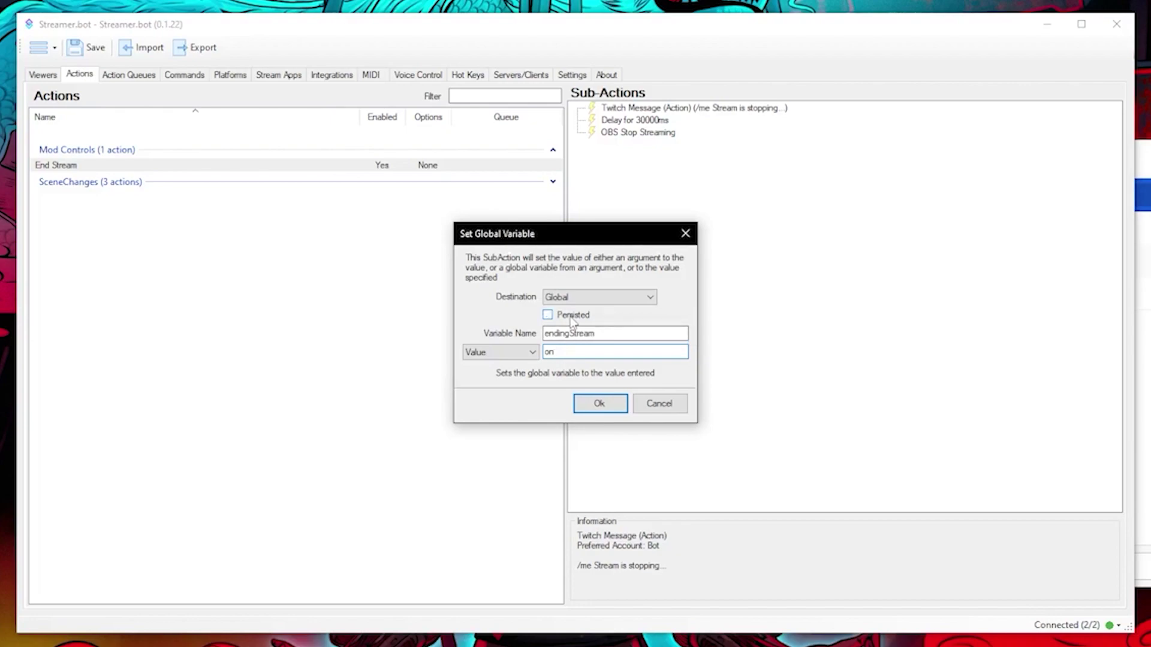
click(599, 404)
Add a get-global sub-action before OBS Stop Streaming, reading non-persisted endingStream into endingStream with default value on.
right_click(638, 144)
click(957, 334)
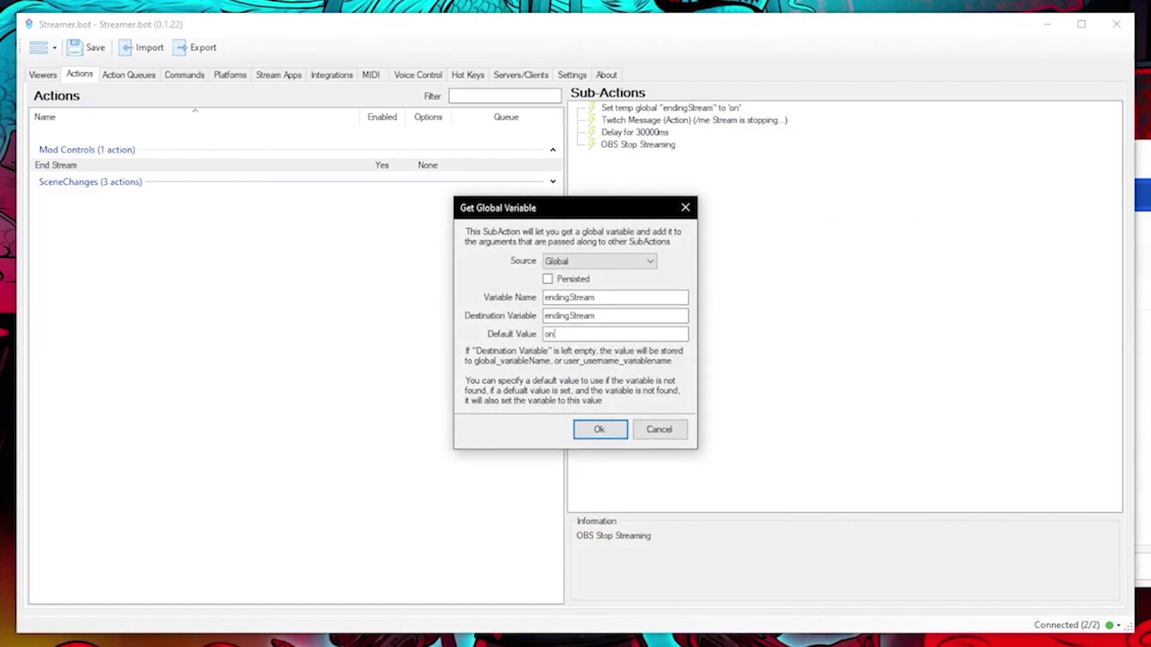
key(BackSpace)
text(f)
click(599, 430)
click(637, 159)
key(ctrl+Up)
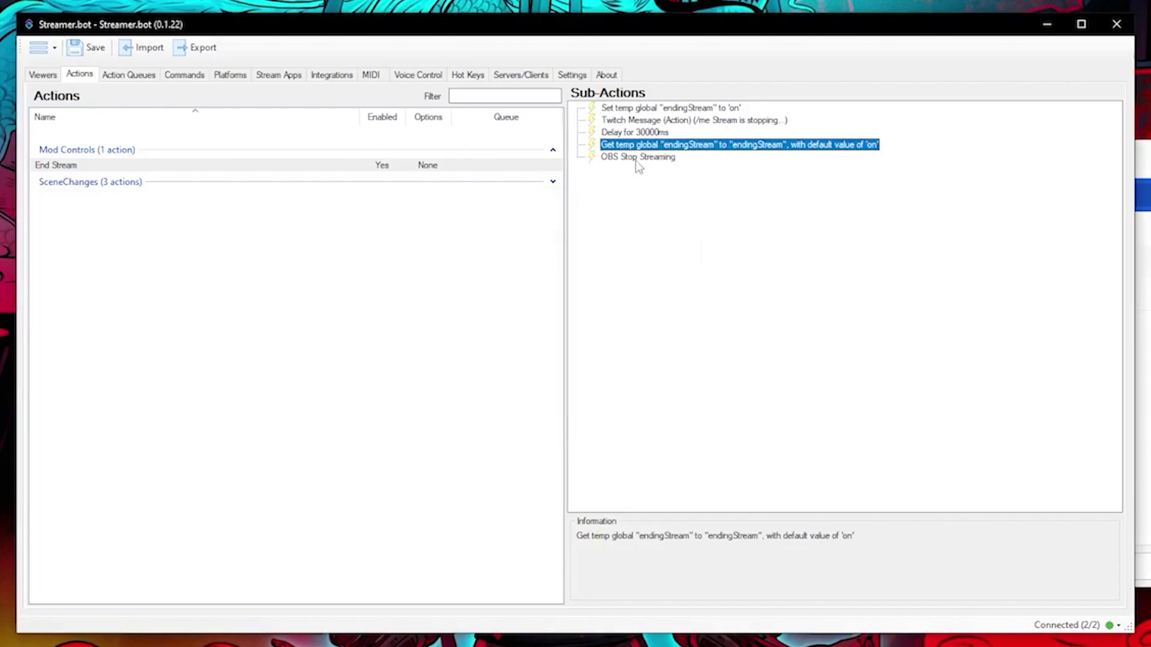
Copy the sub-action that sets endingStream and add a new action named Cancel End Stream in the Mod Controls group.
right_click(688, 108)
click(746, 414)
right_click(127, 165)
click(169, 172)
text(Cancel End Stream)
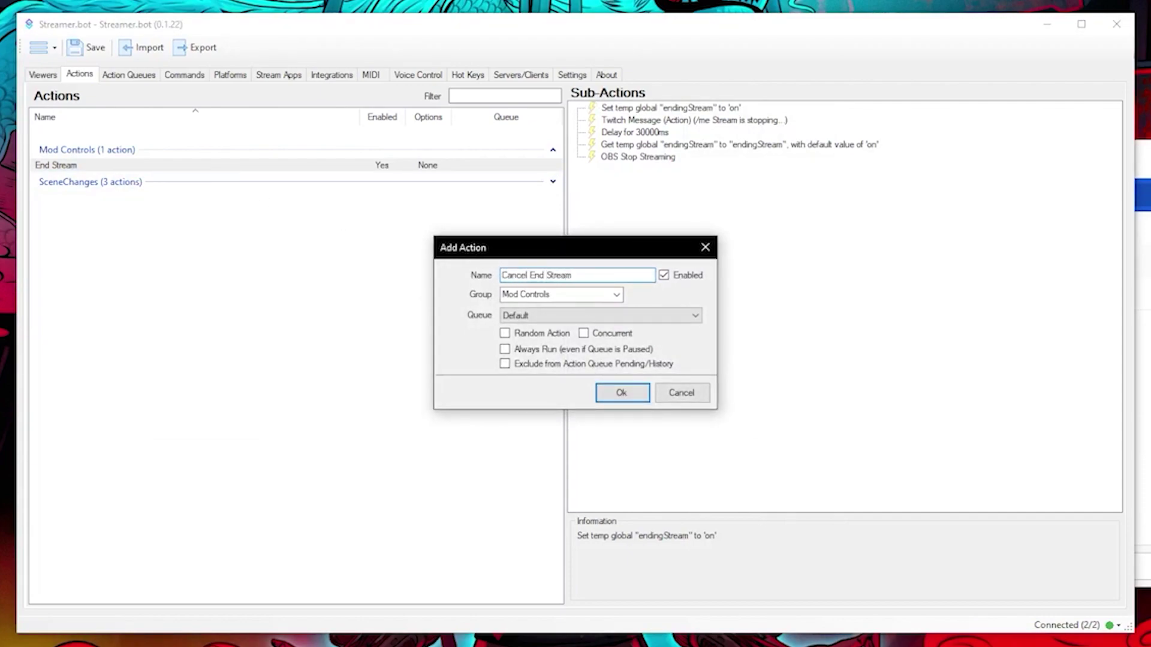
click(599, 396)
Paste the copied sub-action into Cancel End Stream and set its endingStream value to off.
right_click(669, 165)
click(722, 432)
double_click(689, 109)
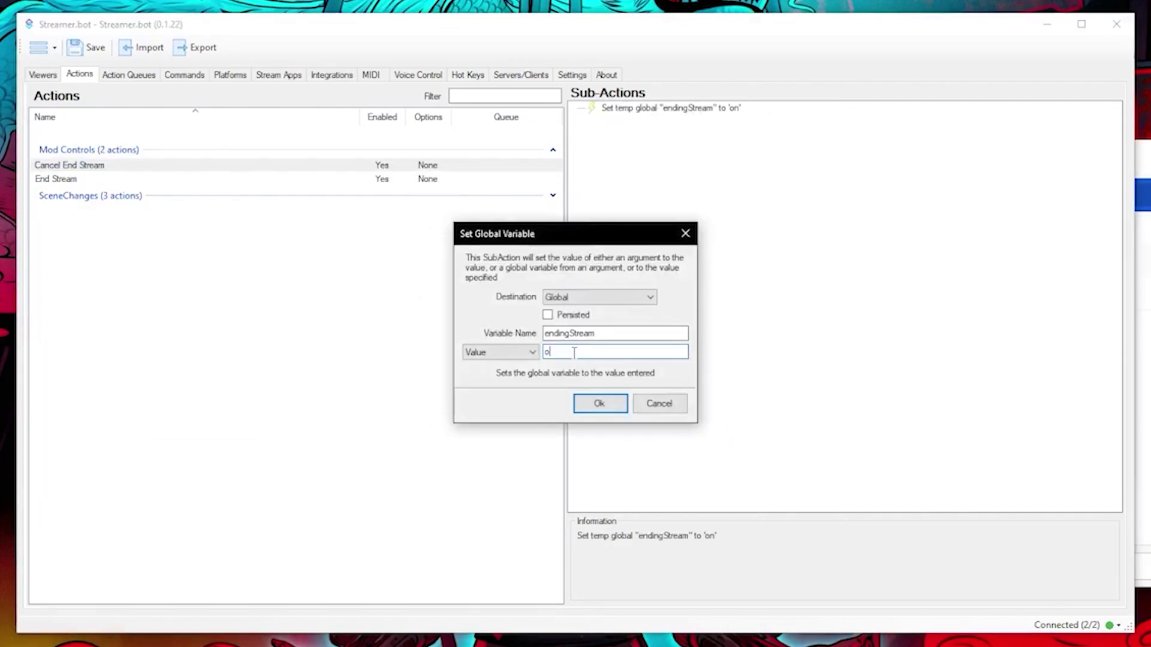
click(587, 398)
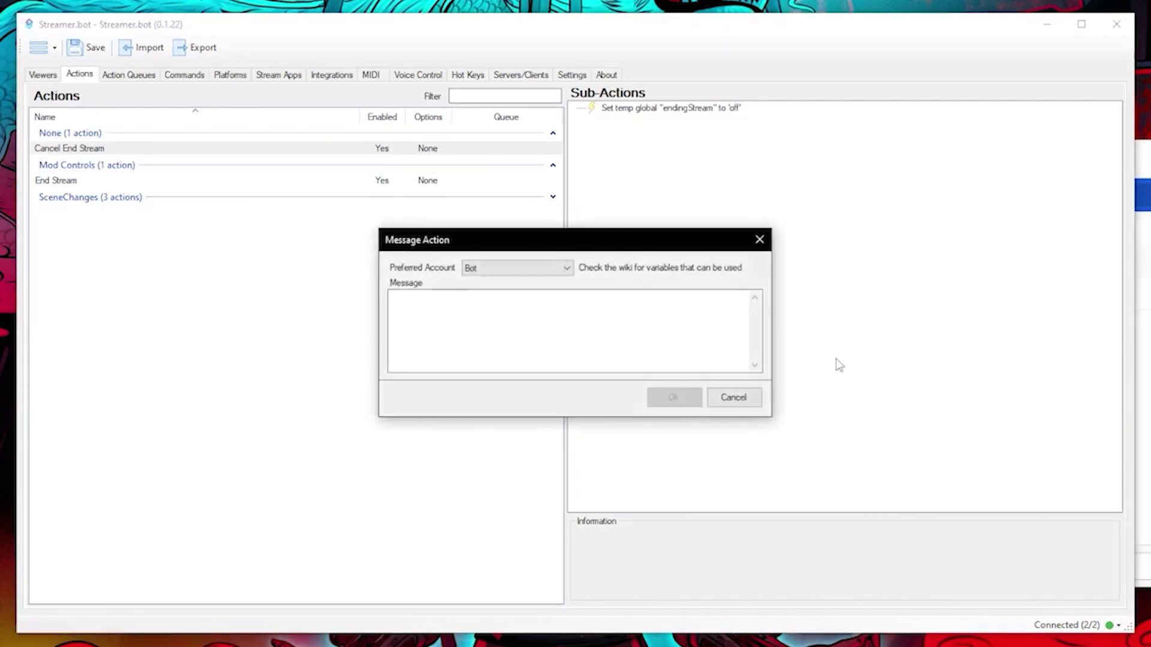
Enter the chat message "/me Cancelled Ending Stream" for the Cancel End Stream action's Twitch message sub-action.
text(/me Cancelling ending)
Add an If/Else logic sub-action to End Stream with the condition endingStream Not Equals on.
click(228, 163)
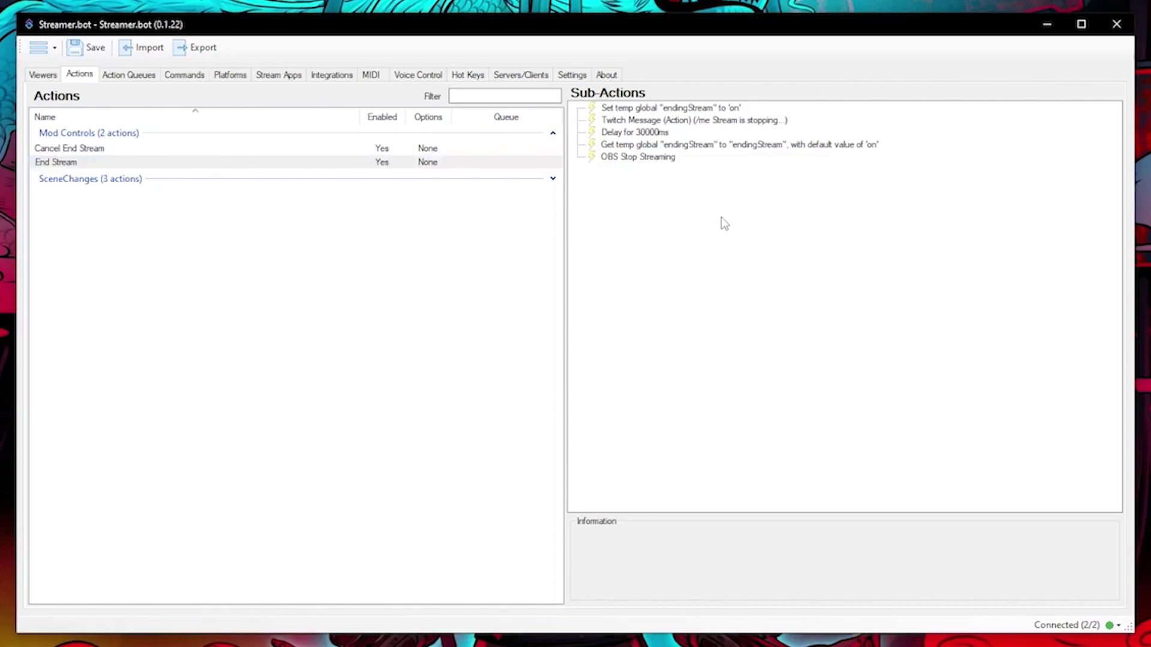
right_click(722, 218)
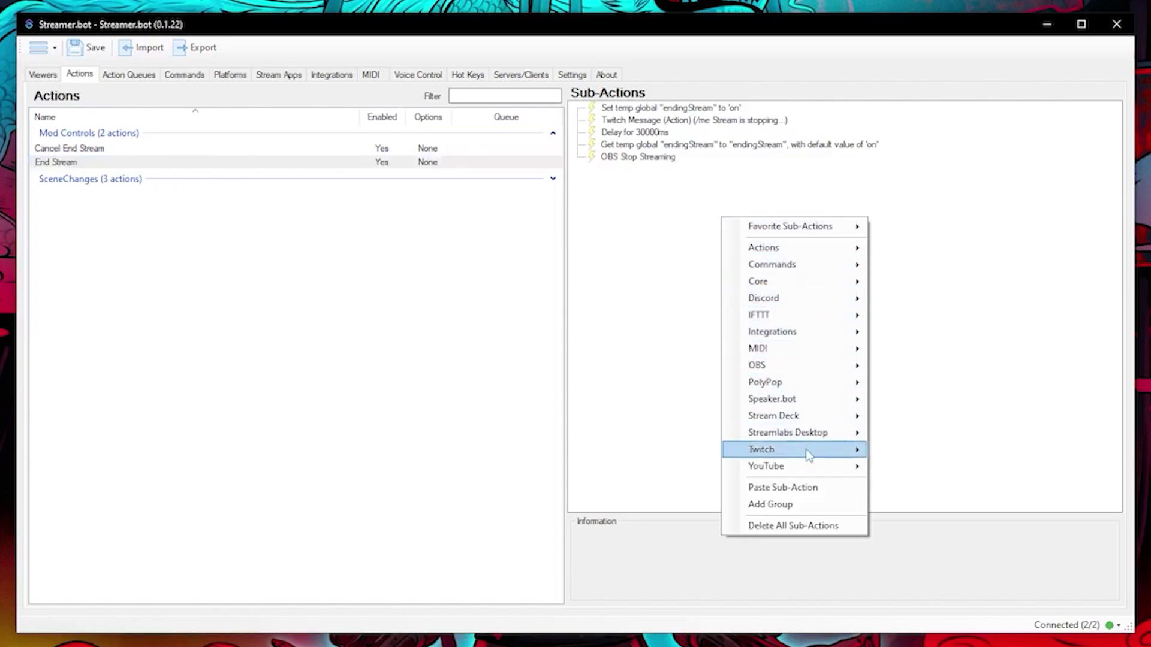
mouse_move(807, 450)
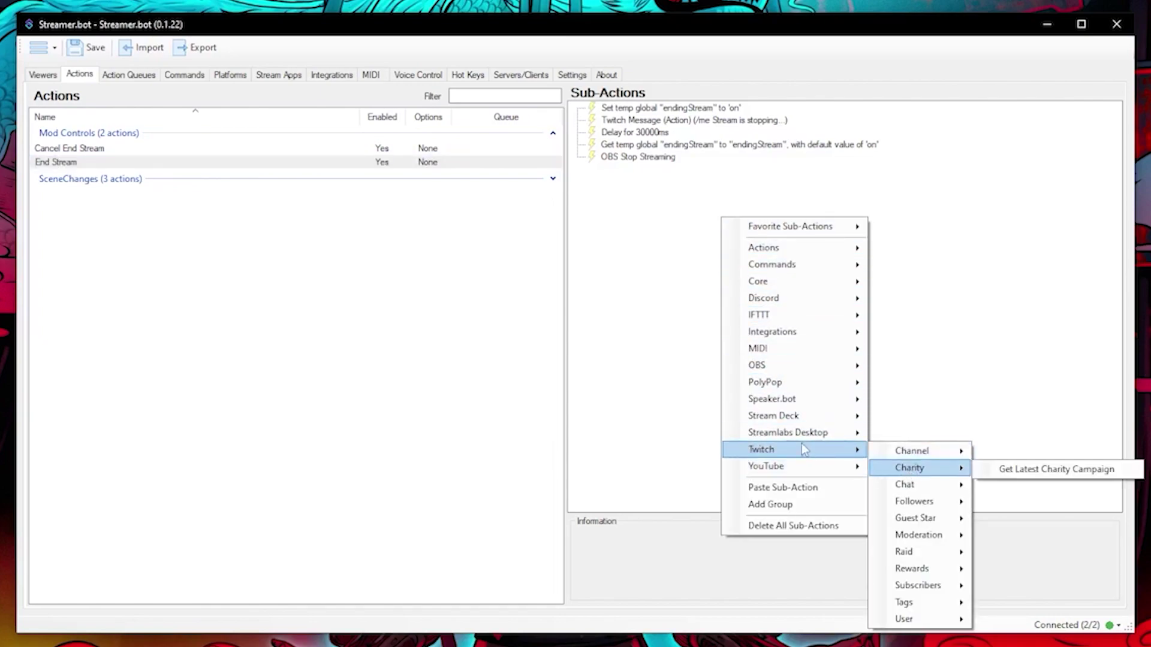
mouse_move(796, 366)
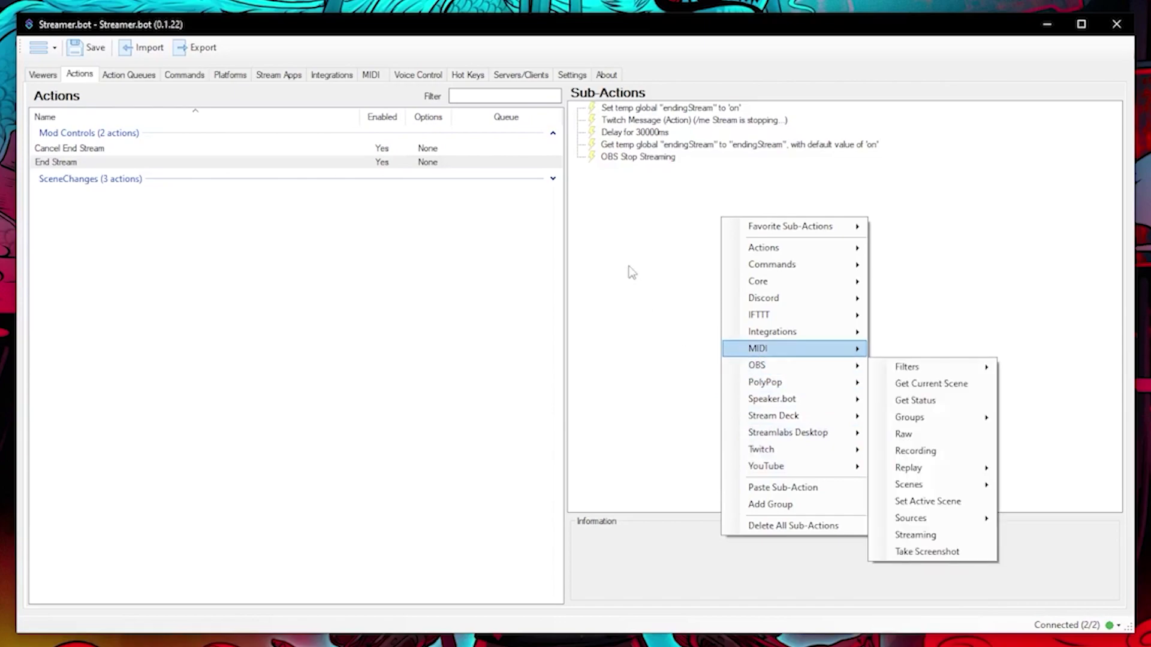
right_click(639, 187)
mouse_move(714, 257)
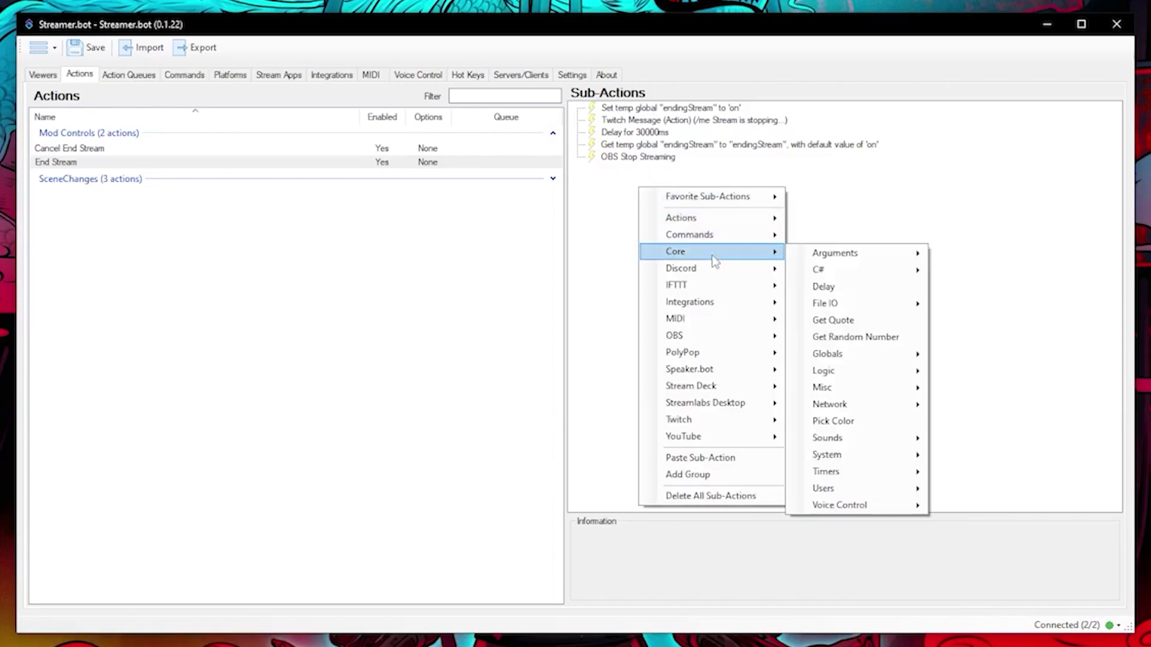
mouse_move(890, 375)
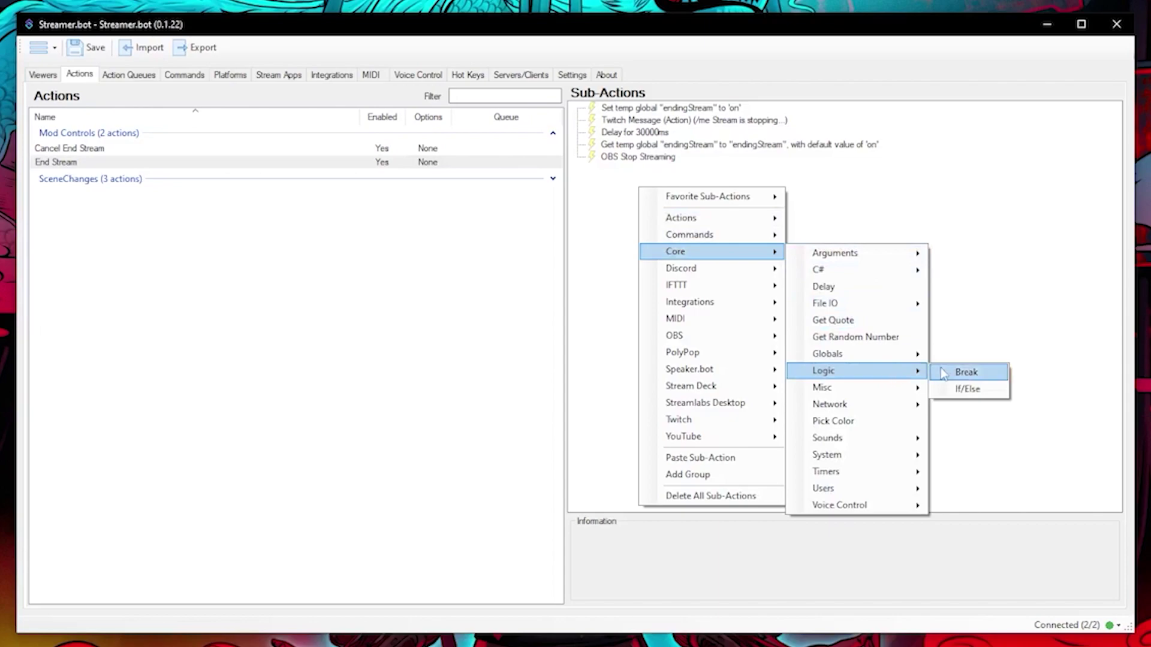
click(968, 391)
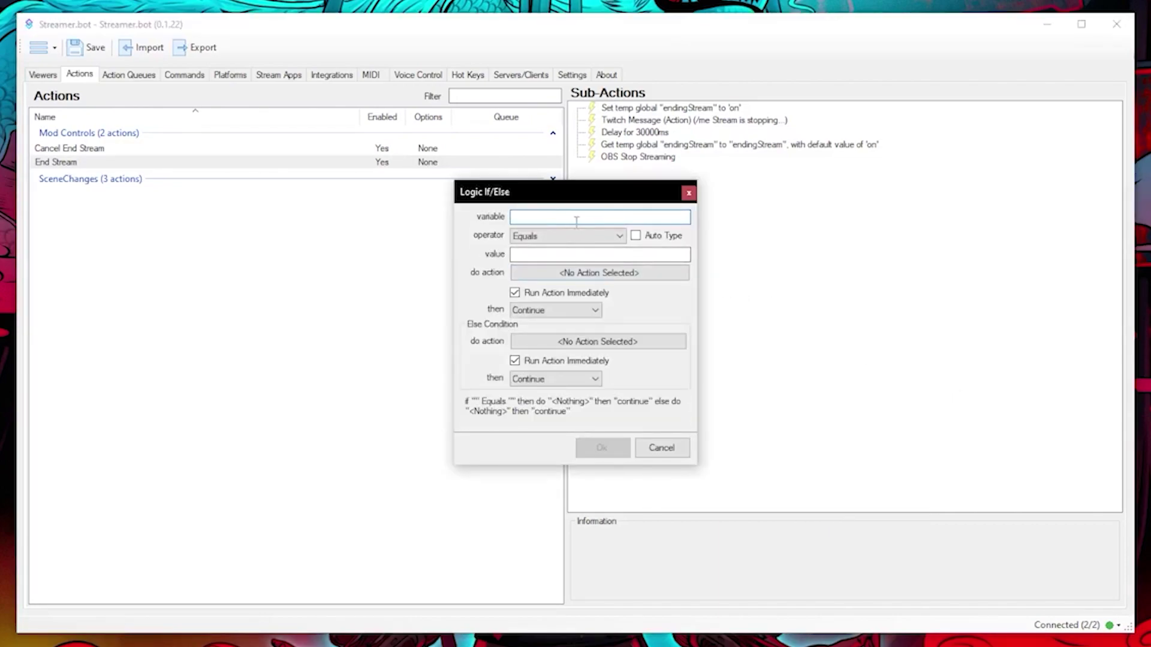
text(endingStream)
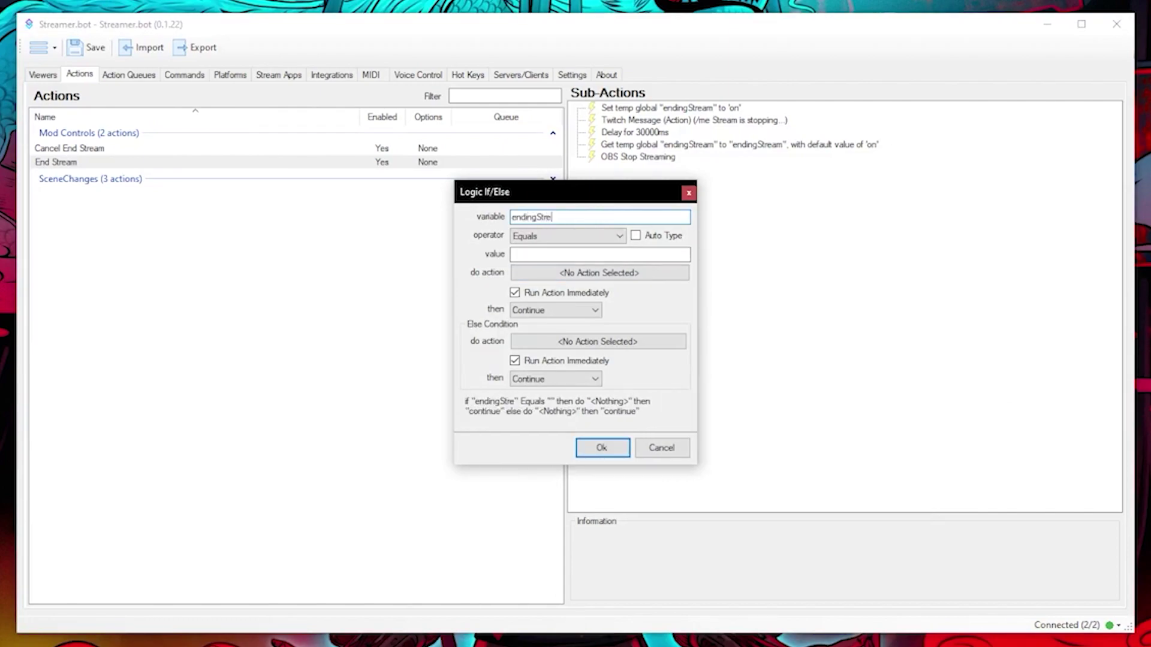
click(563, 236)
click(532, 260)
click(599, 254)
text(on)
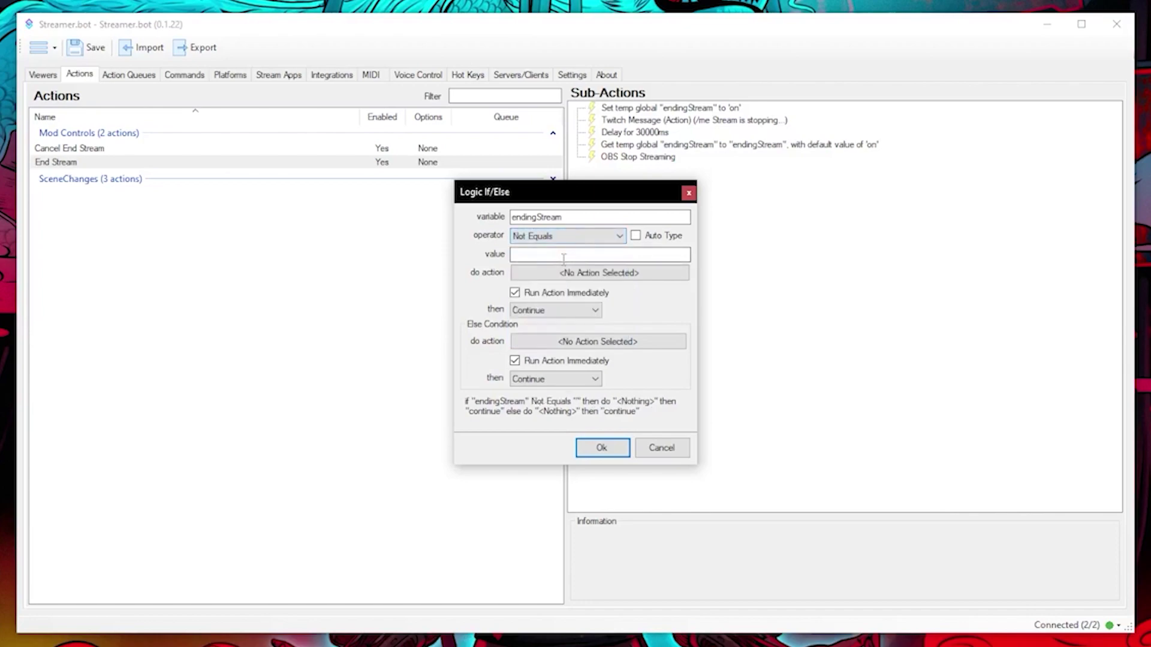
Make the If/Else sub-action break when its condition is met and add it to End Stream.
click(568, 310)
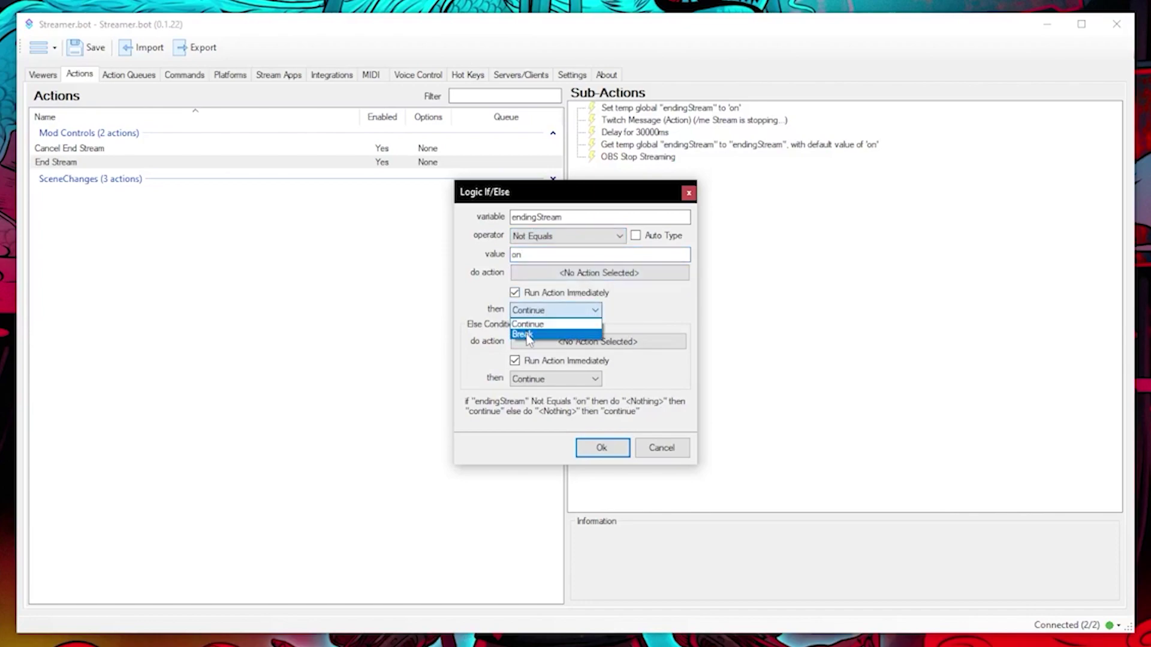
click(526, 334)
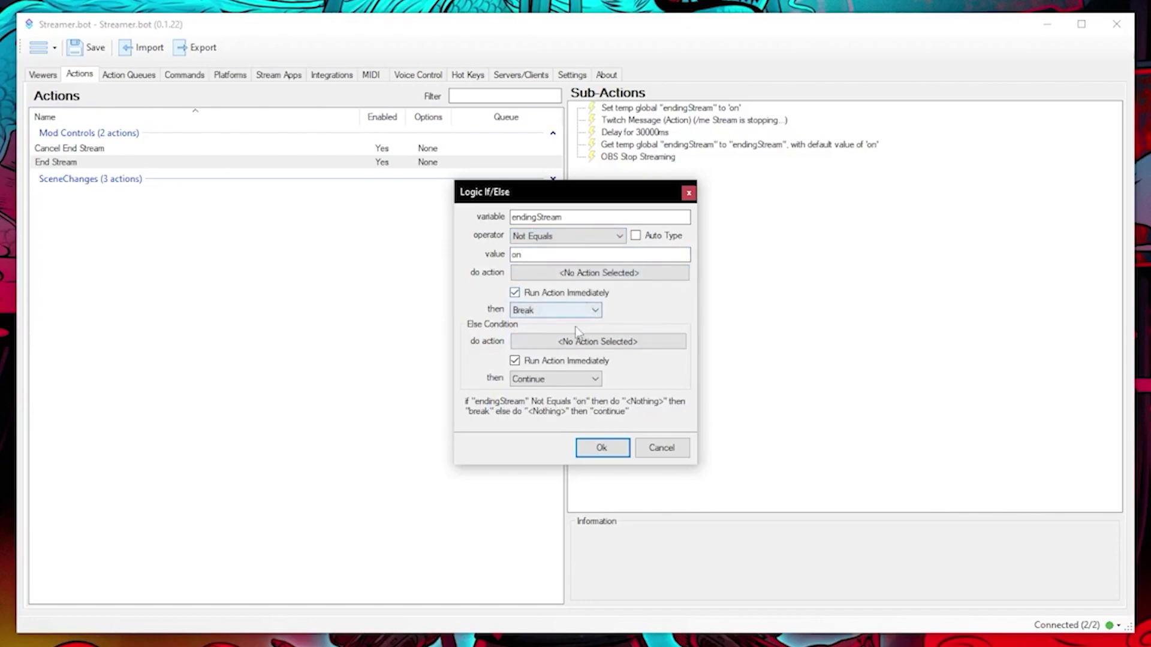
click(602, 449)
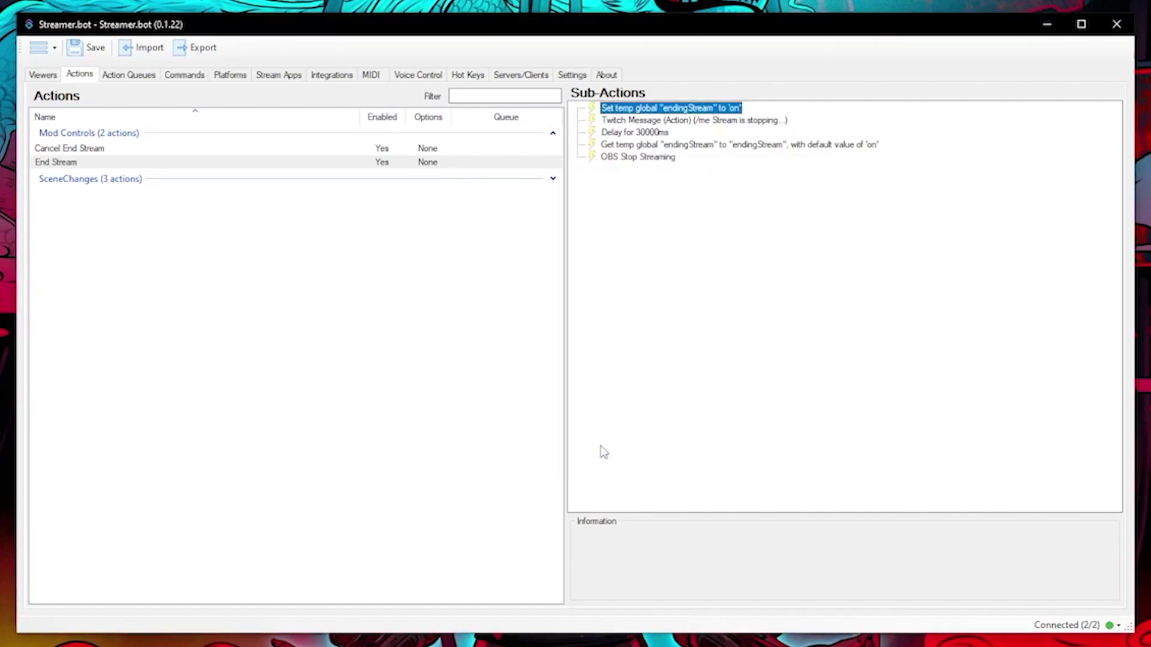
Move the If/Else sub-action directly above OBS Stop Streaming in the End Stream action.
click(664, 173)
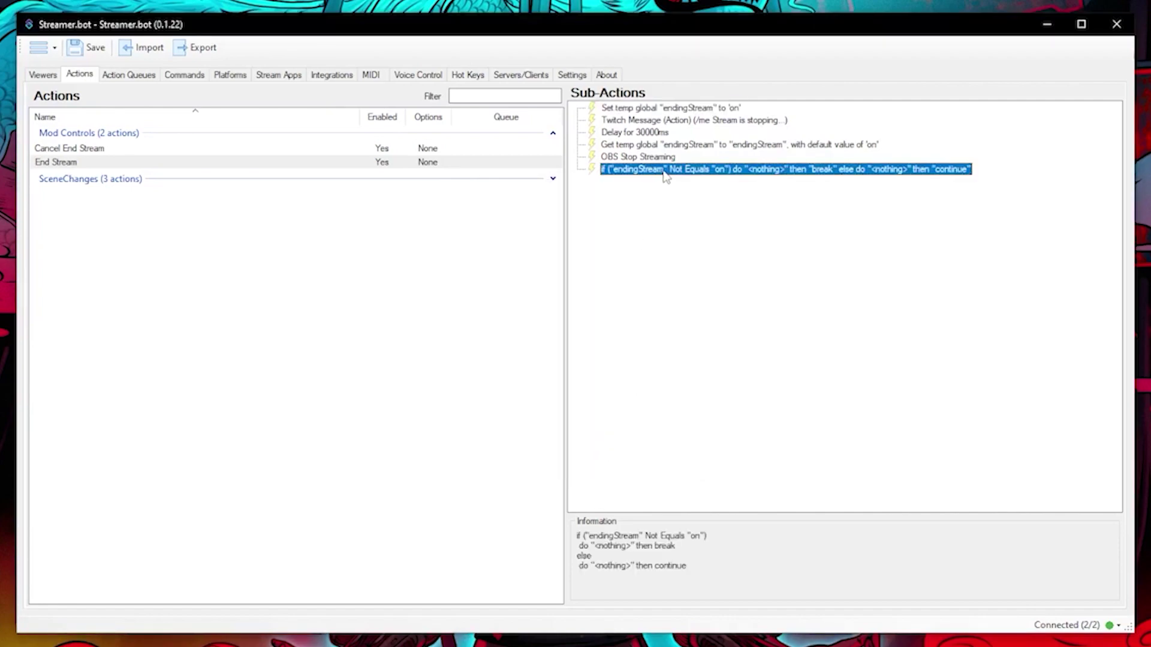
drag(664, 173, 668, 157)
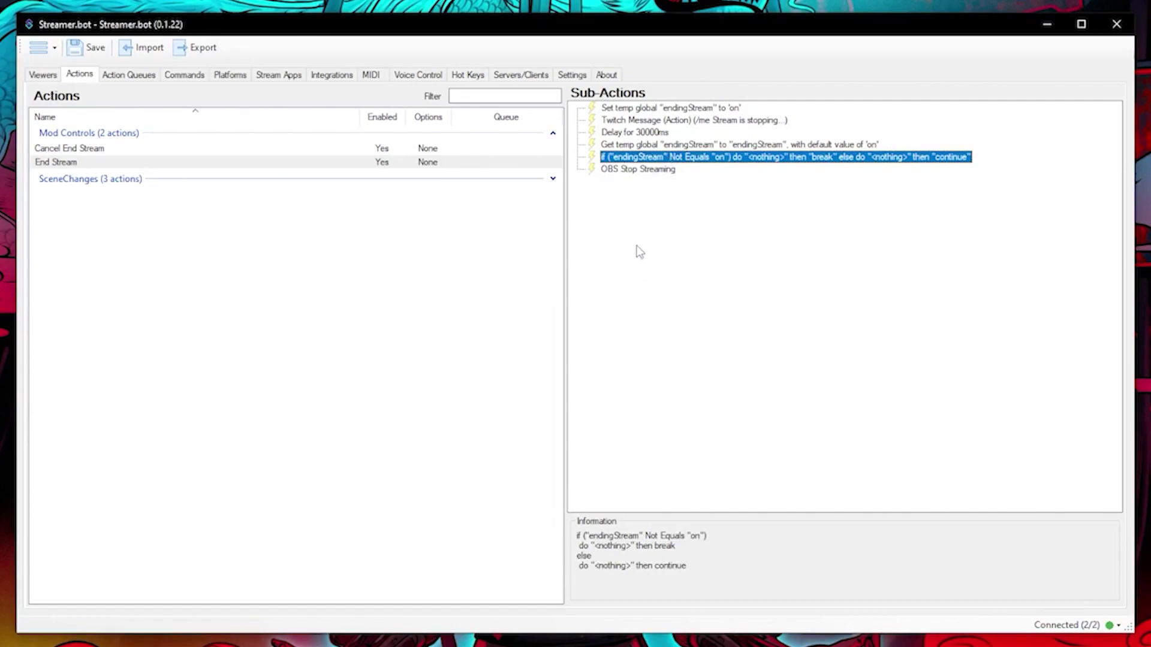
click(640, 252)
click(642, 108)
Add a !cancel command in the Mod Controls group and allow the chosen moderator account to use it.
right_click(88, 185)
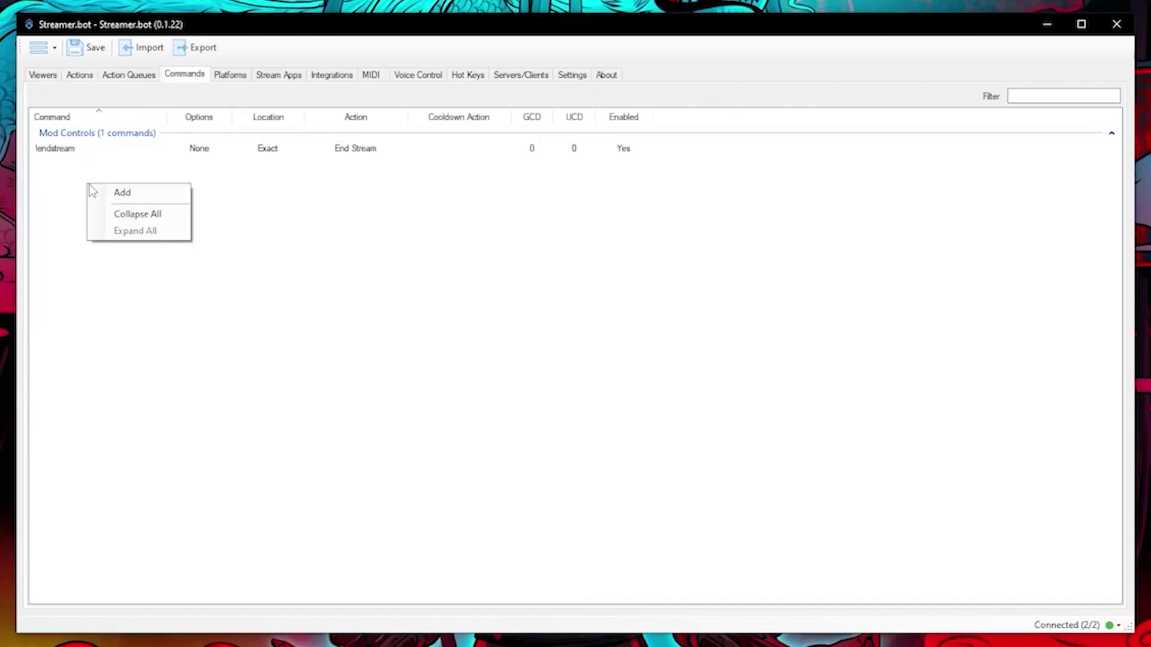
click(123, 193)
click(329, 207)
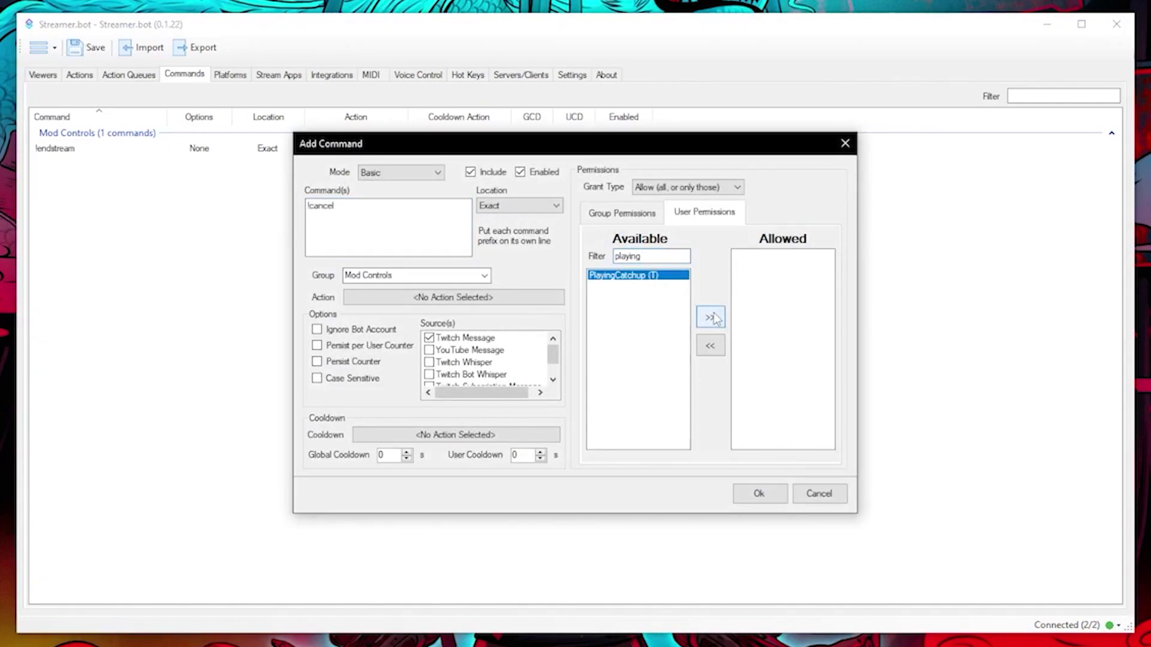
click(710, 317)
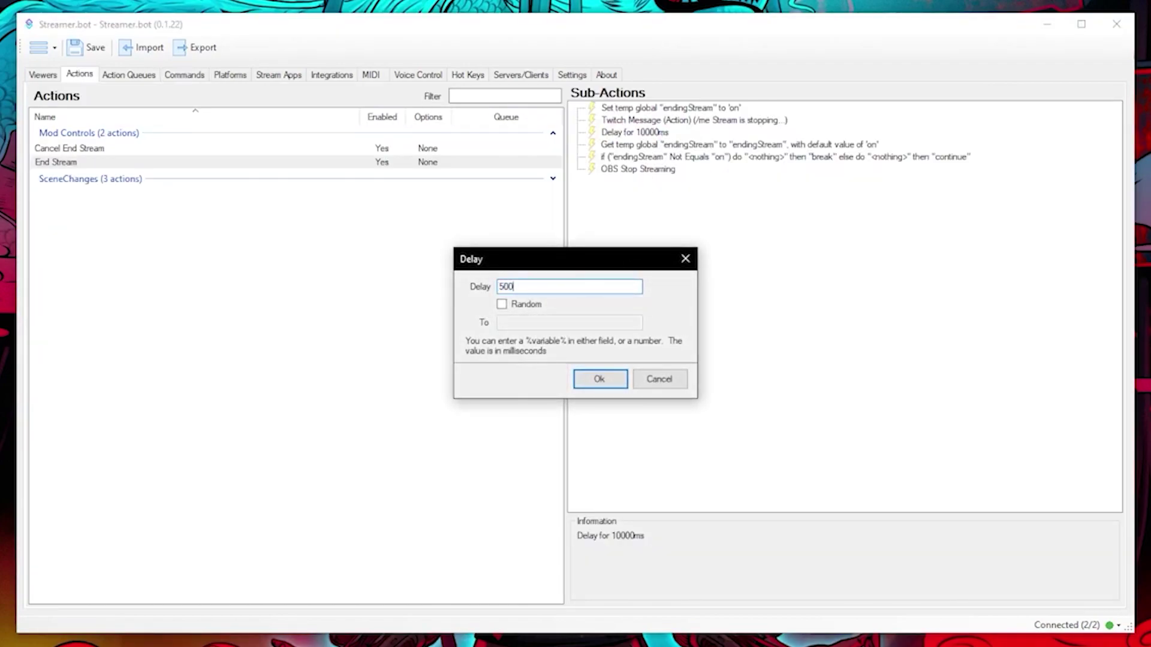
Shorten the delay sub-action in the End Stream action.
key(Return)
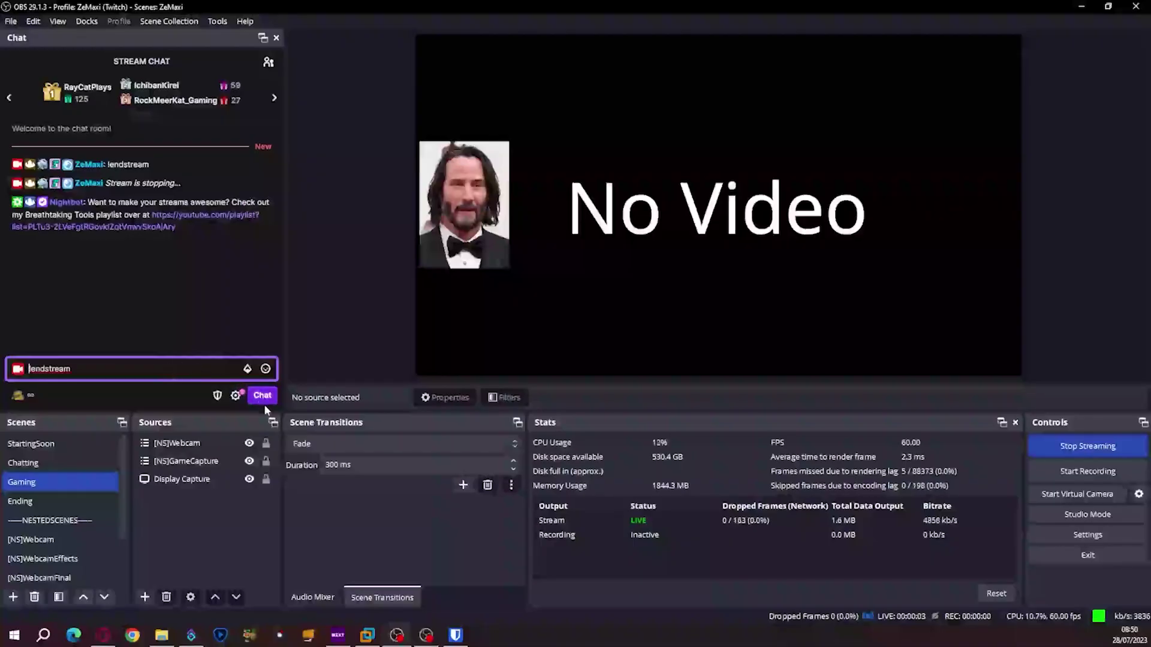
In OBS, test ending the stream with !endstream in chat, restart streaming and send !cancel to test cancelling.
click(262, 397)
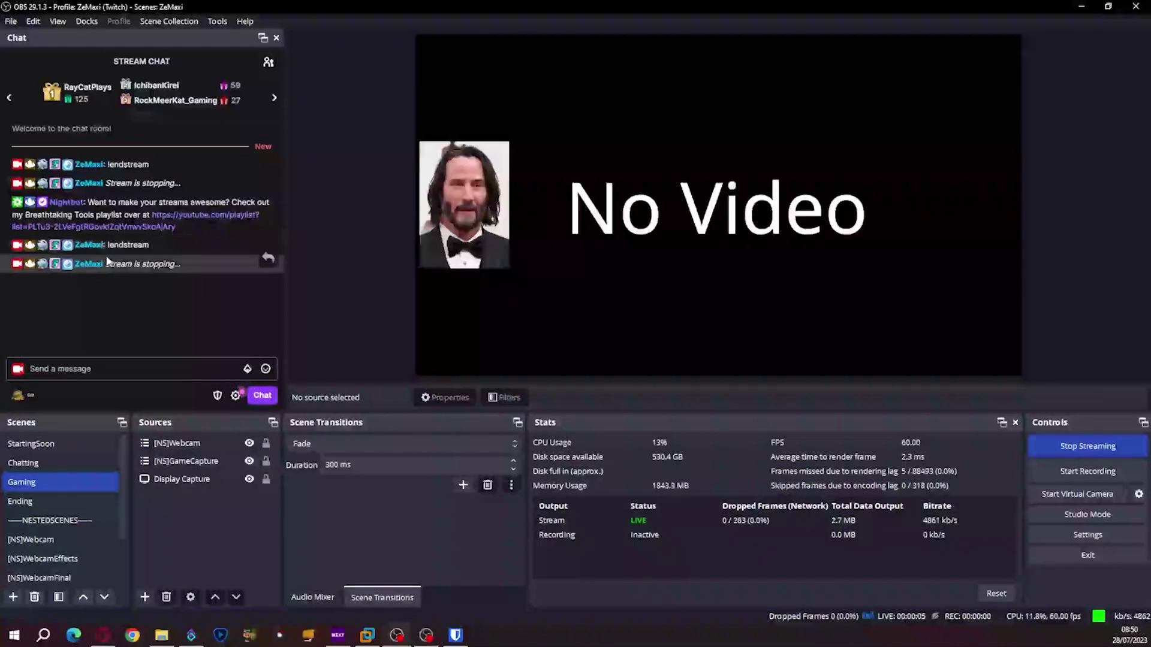
click(1056, 454)
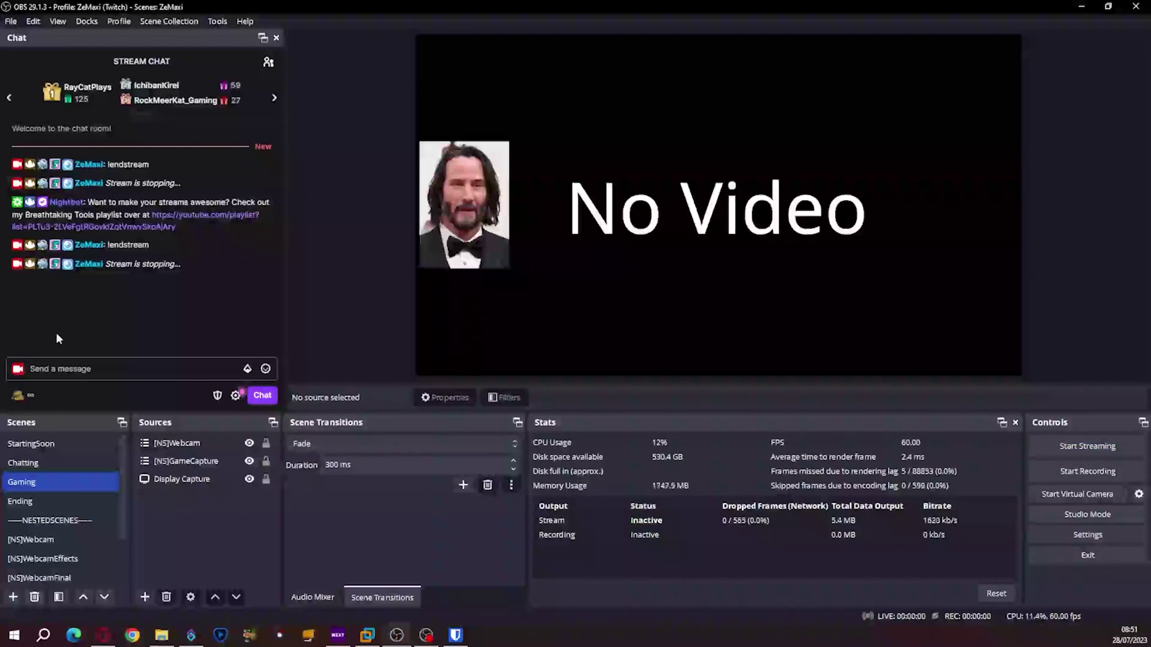
click(151, 359)
text(!cancel)
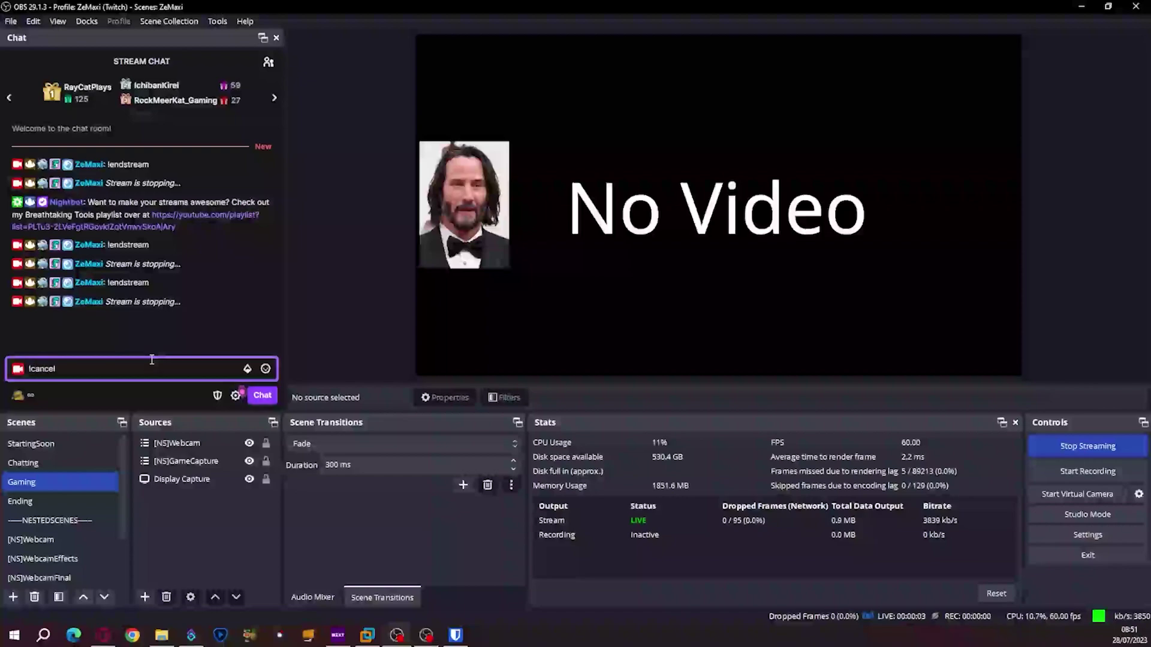
key(Return)
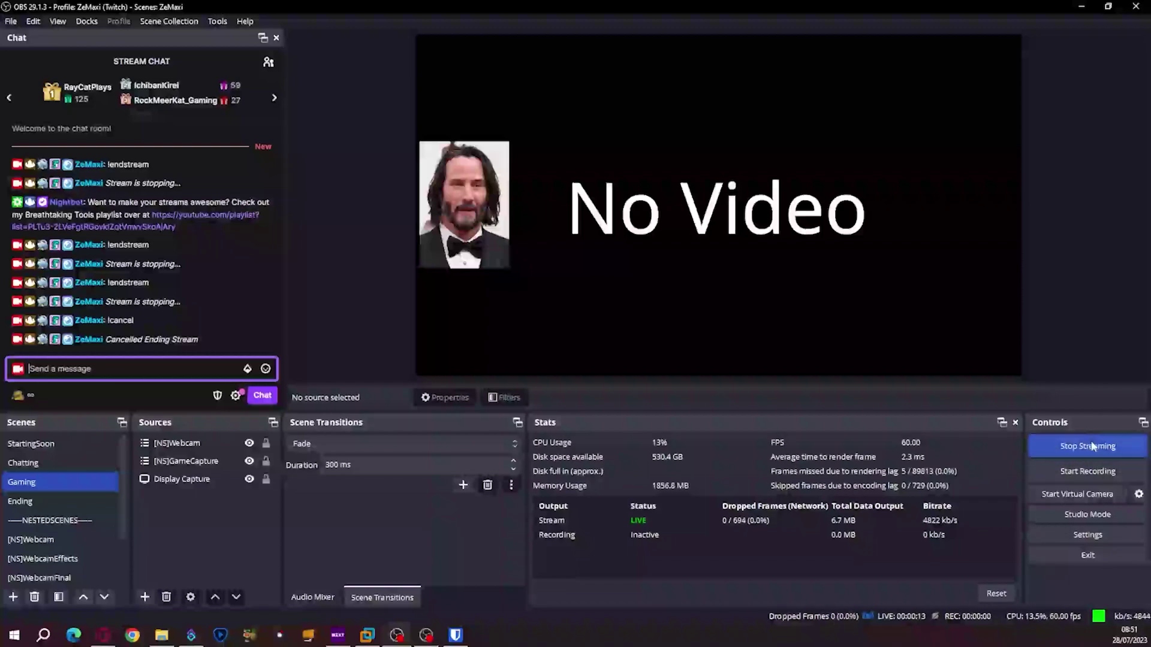
Add a scene named Be Right Back and move it up the scene list to between Gaming and Ending.
click(13, 597)
text(Be Right Back)
key(Return)
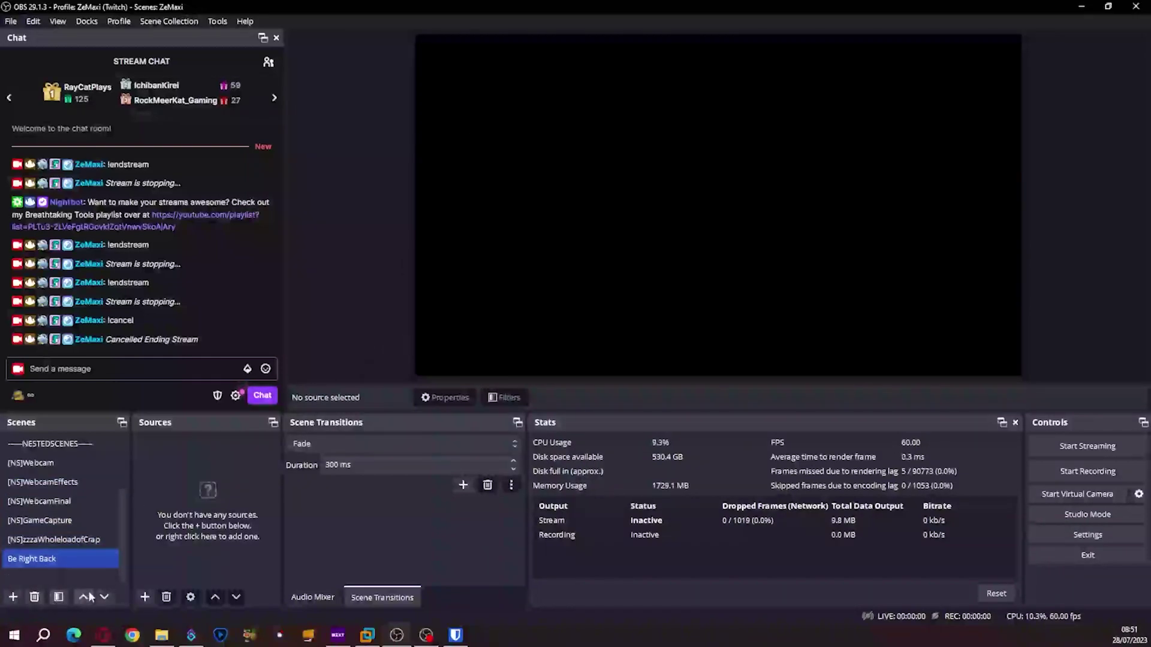
click(84, 597)
click(84, 596)
click(84, 596)
click(84, 596)
click(84, 596)
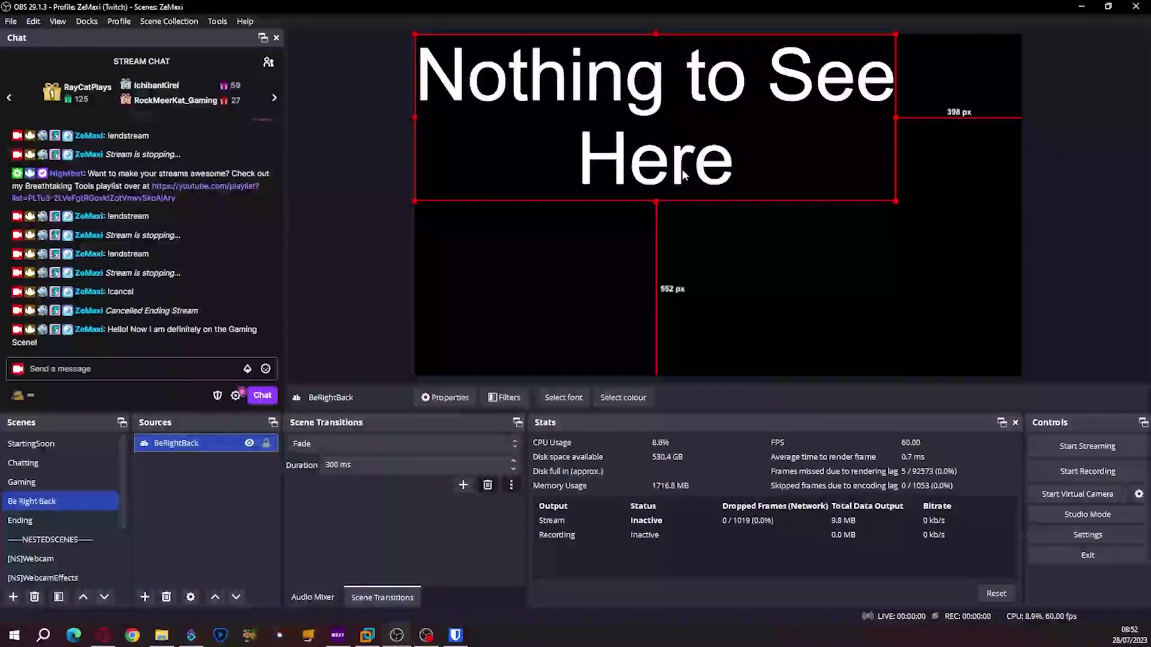
Centre the BeRightBack text source on the screen.
right_click(682, 174)
mouse_move(734, 342)
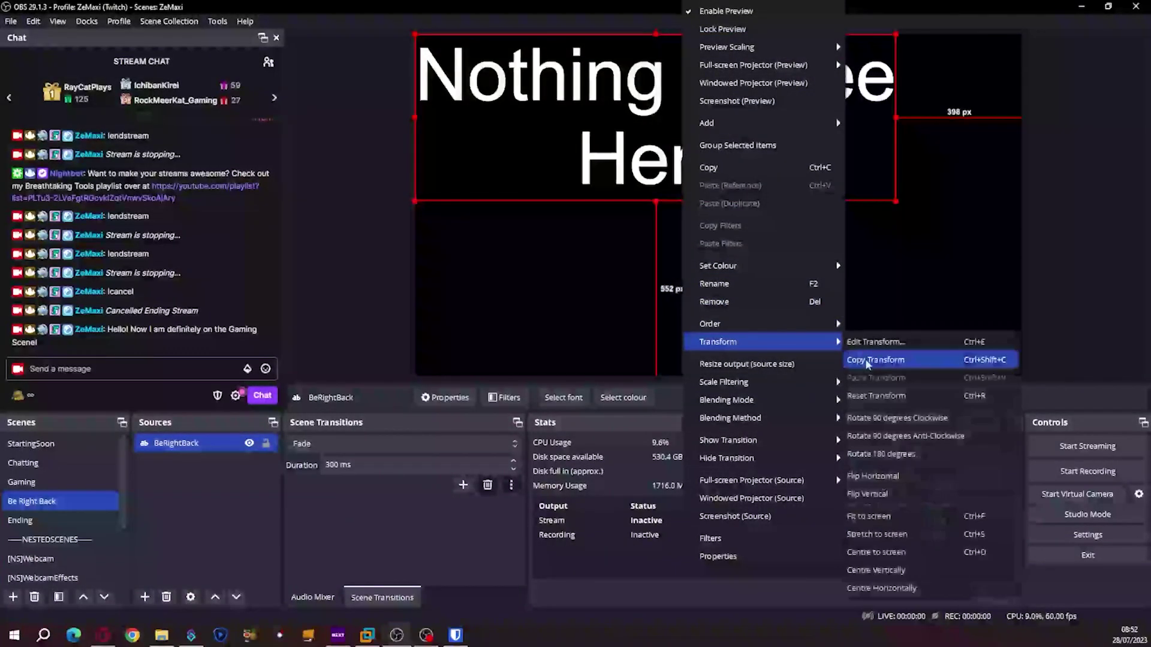
click(880, 552)
click(371, 284)
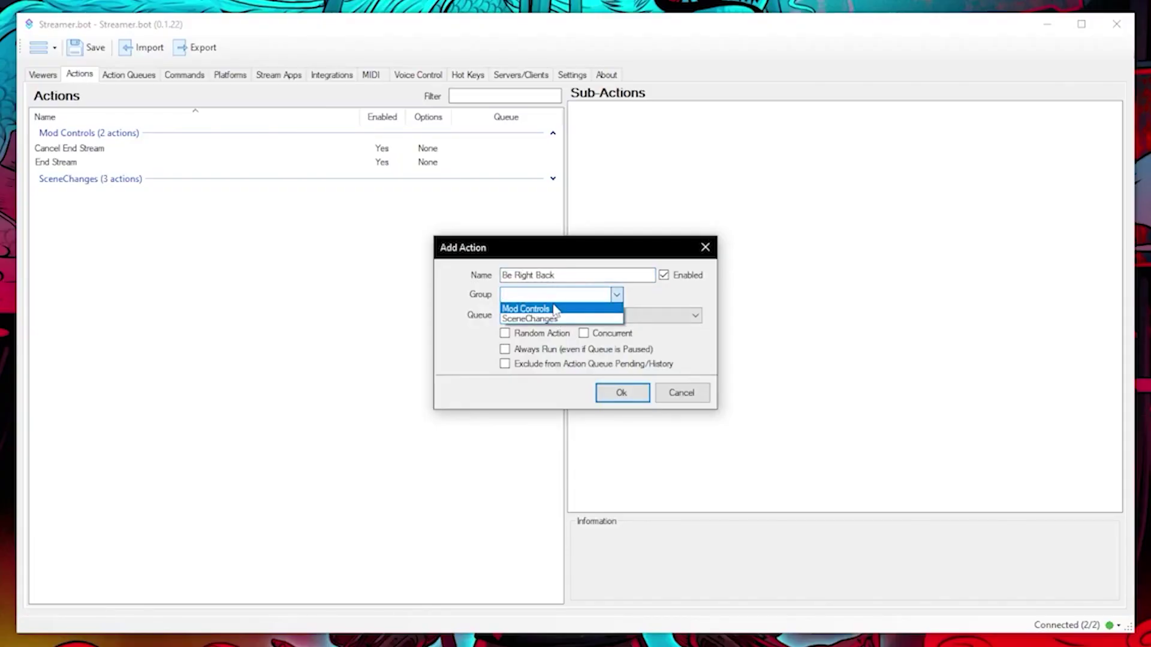
In Streamer.bot, add a Be Right Back action to the Mod Controls group with an OBS Get Current Scene sub-action using MainOBS.
click(553, 309)
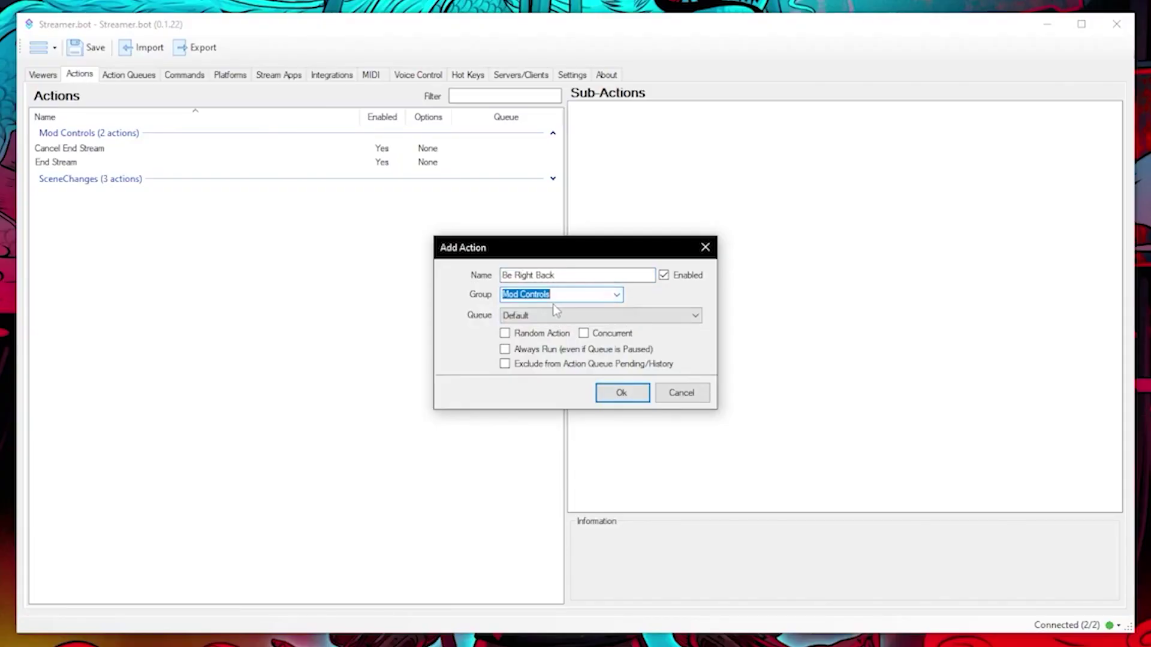
click(621, 393)
right_click(641, 188)
mouse_move(707, 253)
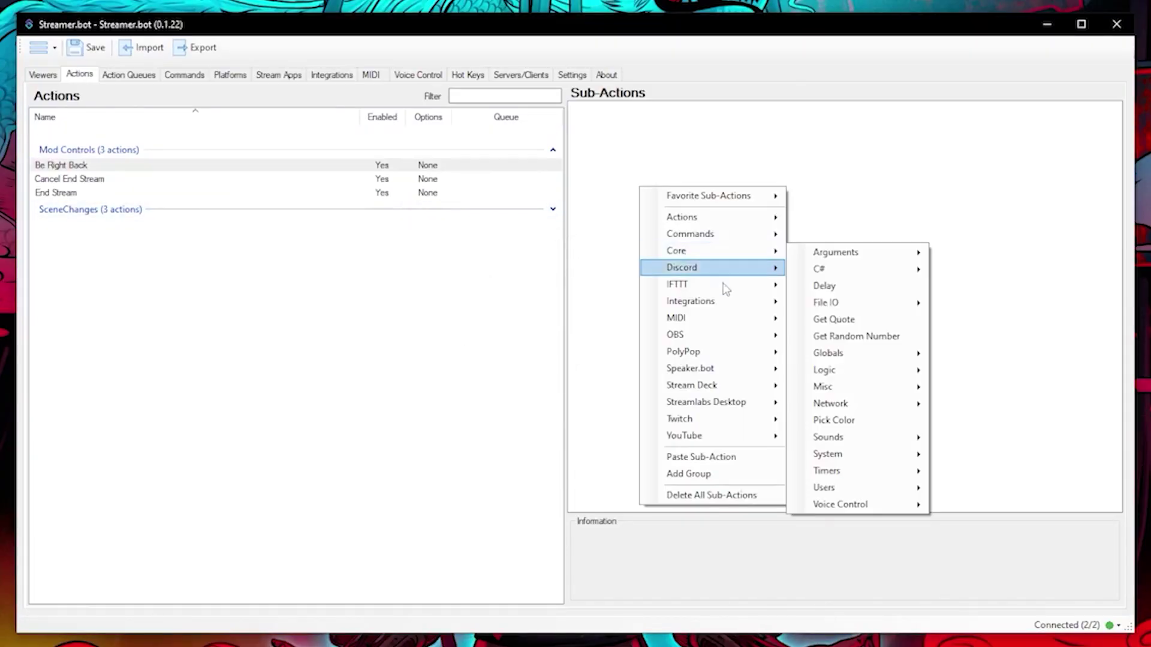
mouse_move(755, 342)
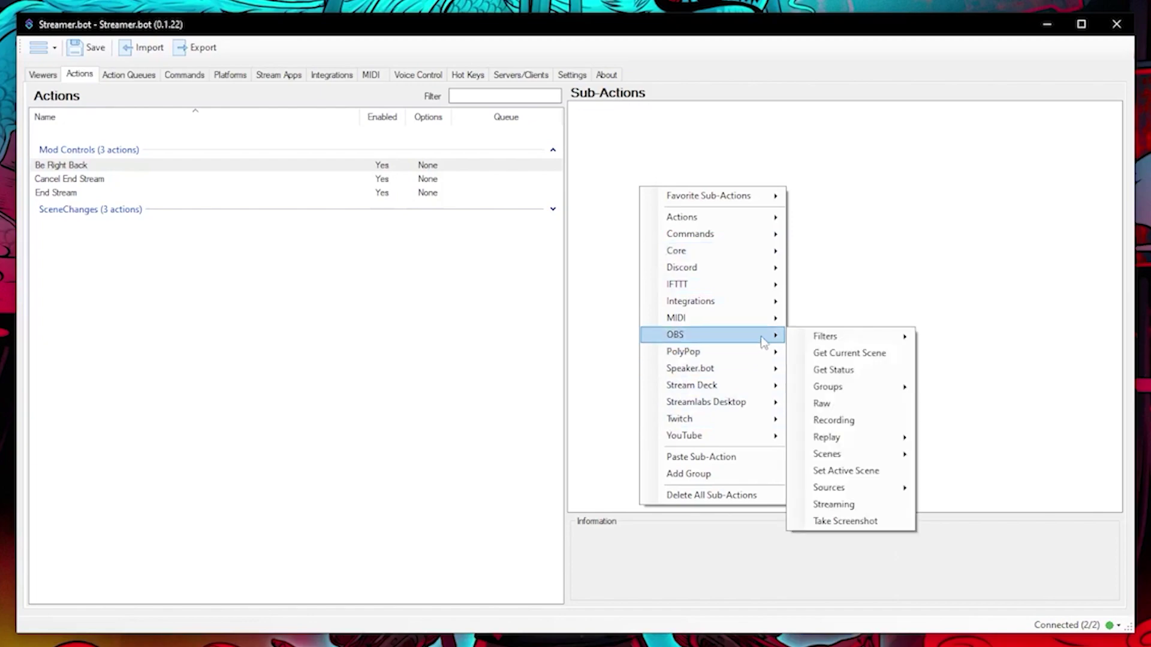
click(856, 354)
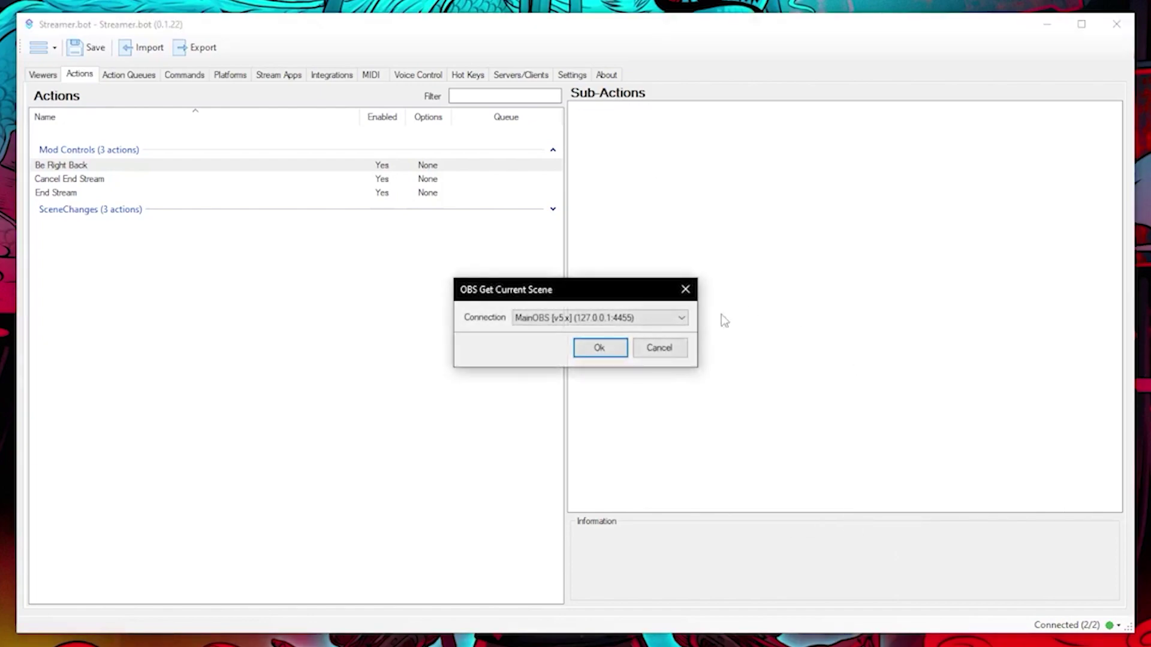
click(599, 347)
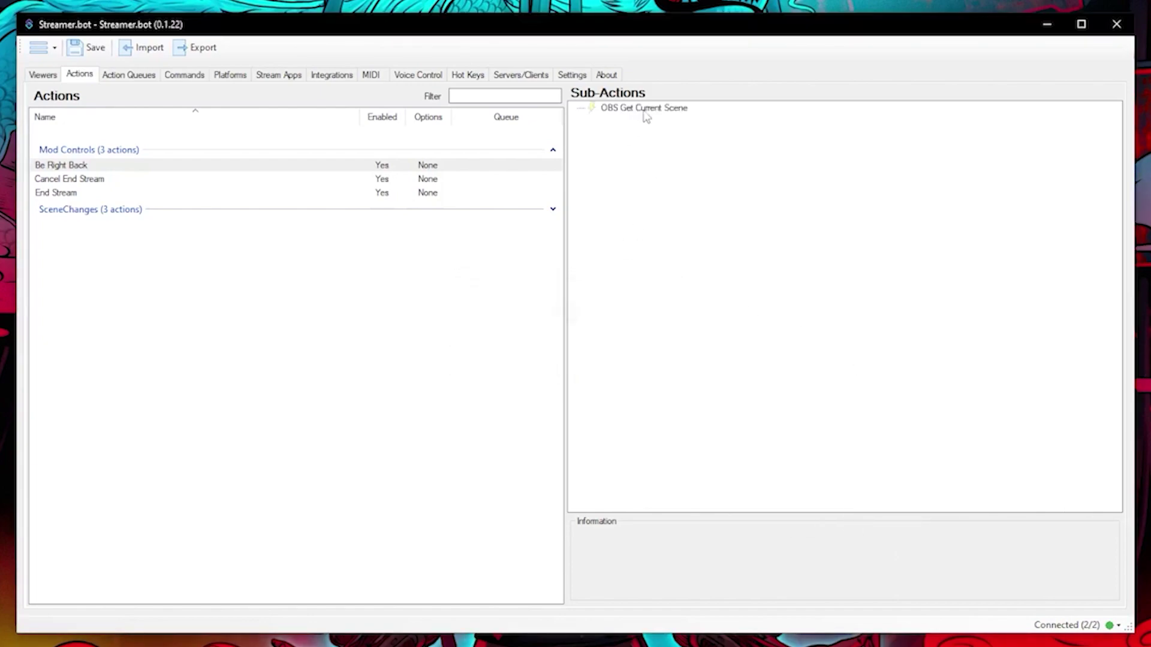
click(649, 114)
Add an If/Else sub-action to Be Right Back with the condition currentScene Not Equals Be Right Back.
right_click(642, 159)
mouse_move(681, 223)
mouse_move(835, 341)
click(966, 362)
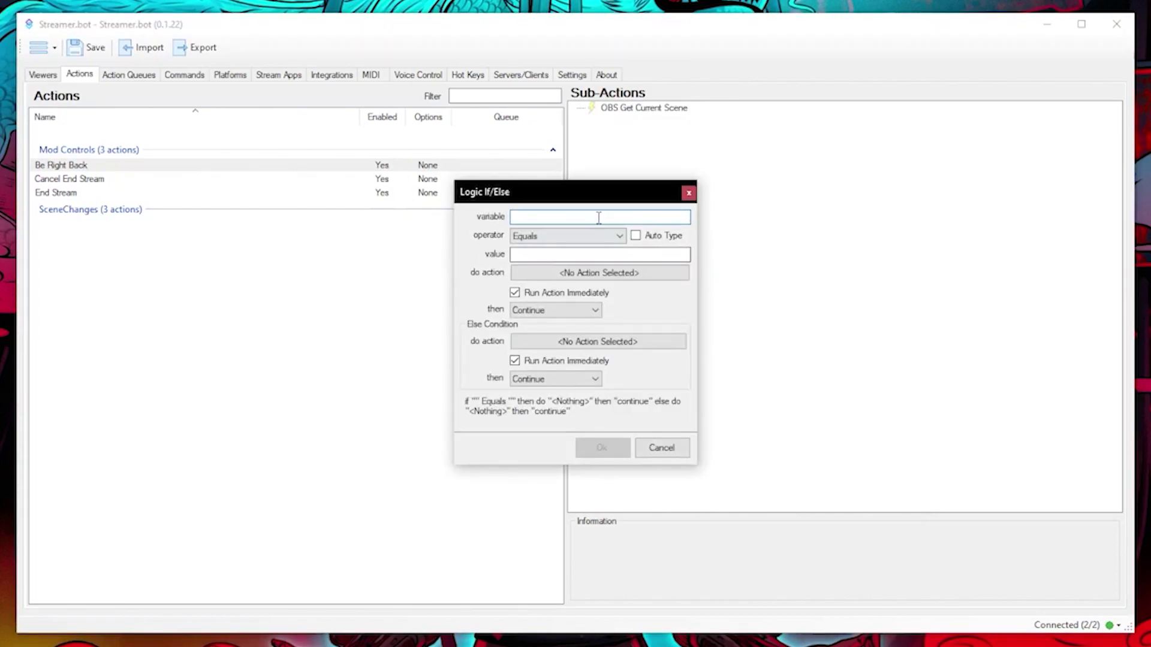
text(currentScene)
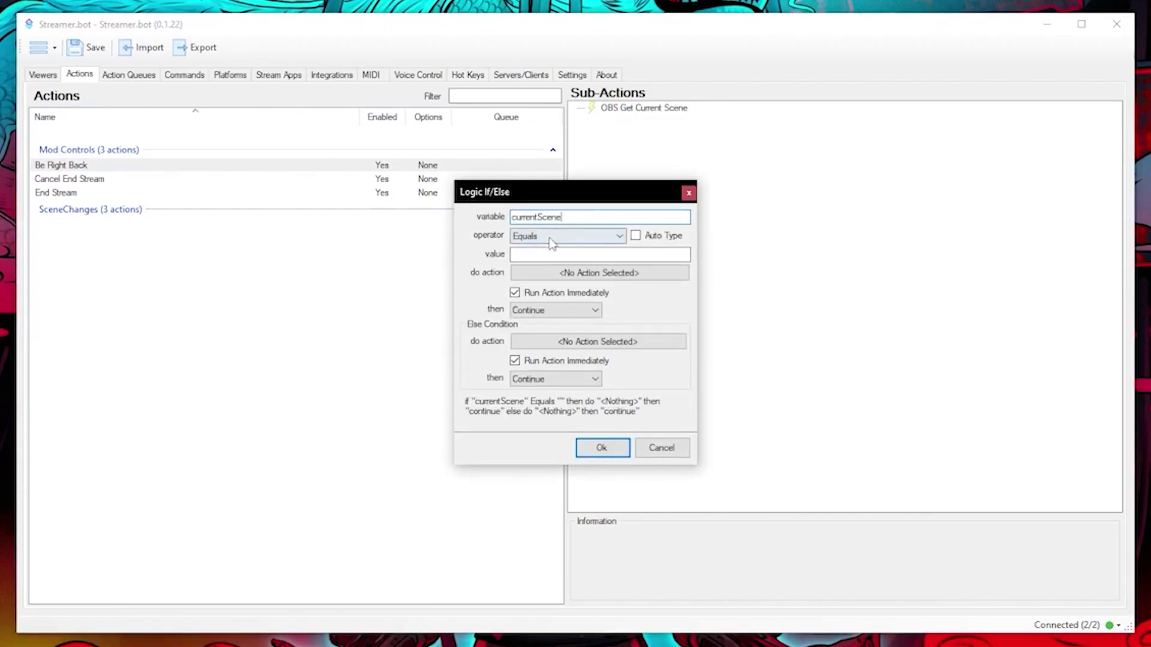
click(552, 237)
click(551, 254)
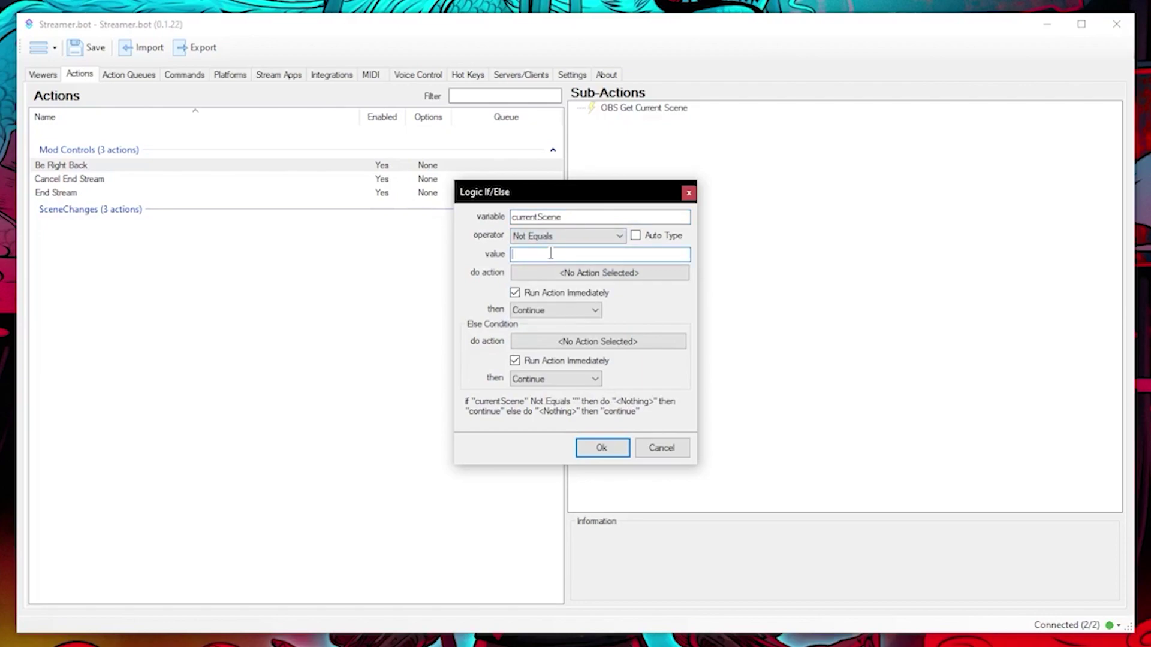
text(Be Right Back)
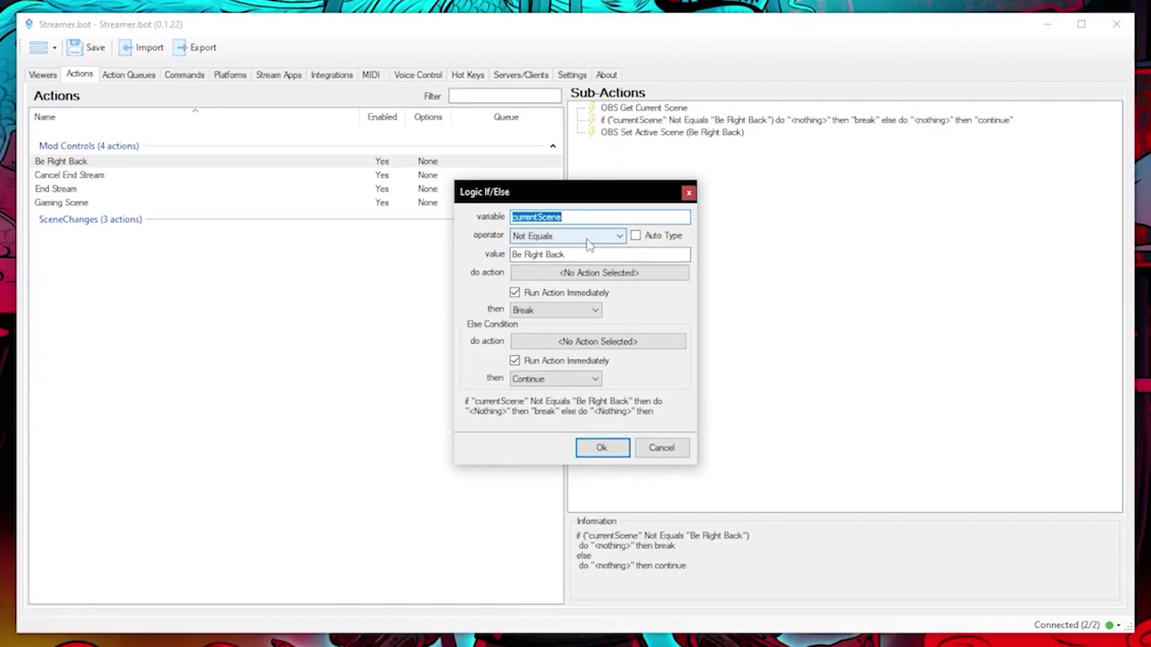
Make the If/Else sub-action continue when the condition is met and break otherwise, and add OBS Set Active Scene for Be Right Back on MainOBS.
click(556, 310)
click(533, 321)
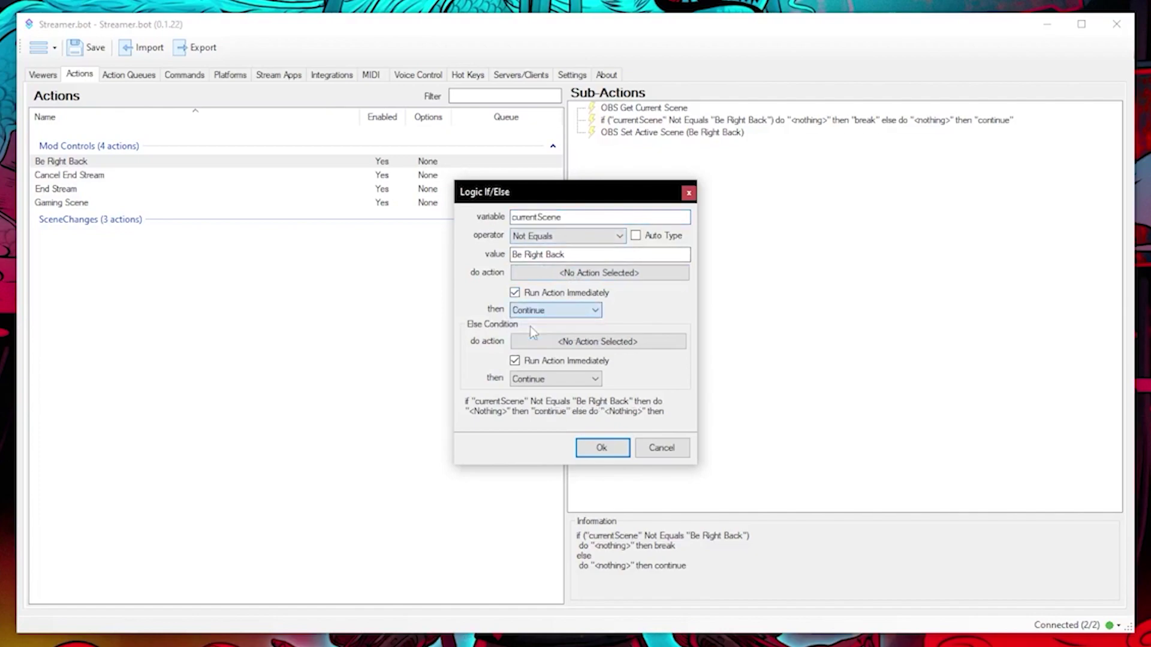
click(551, 383)
click(537, 404)
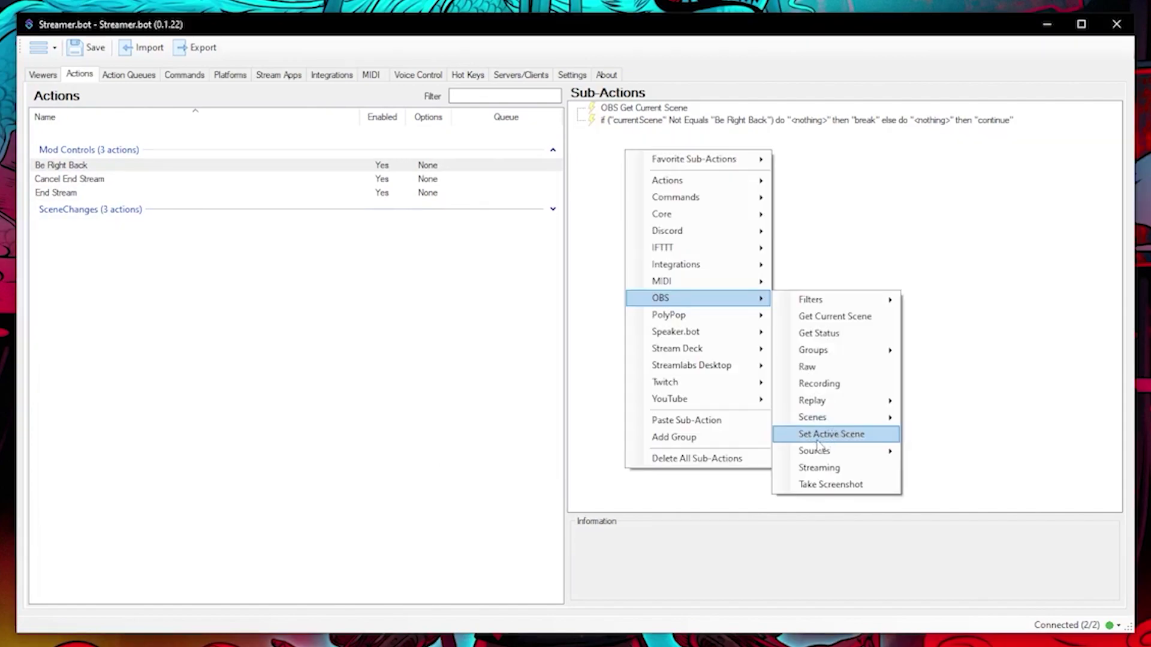
click(816, 441)
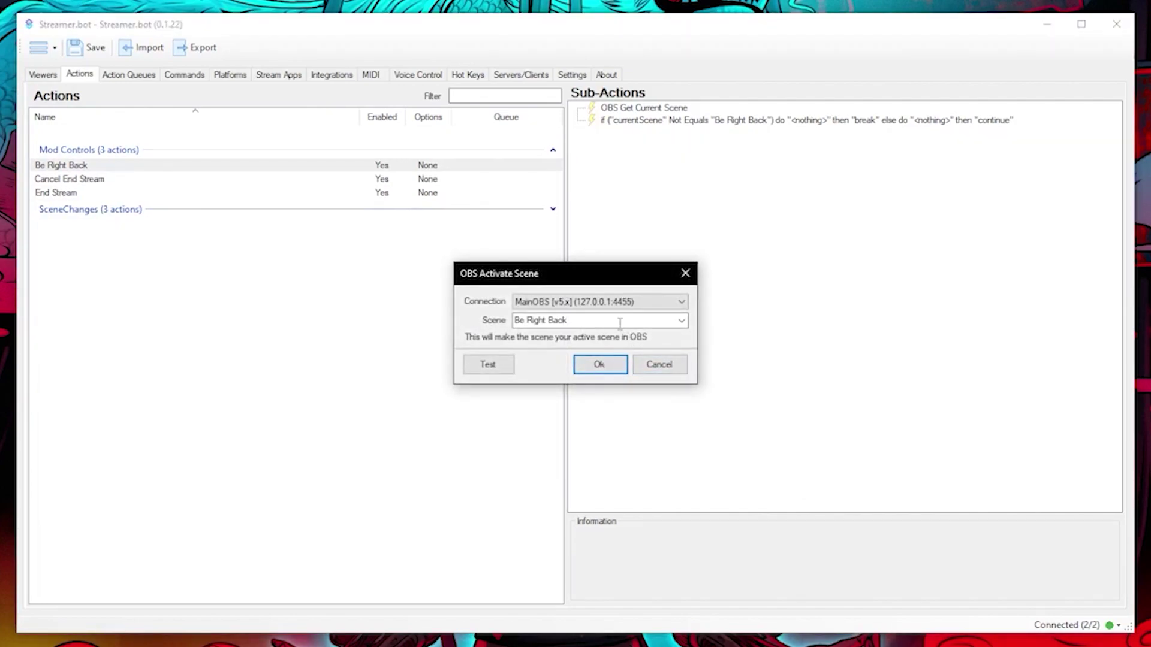
click(600, 365)
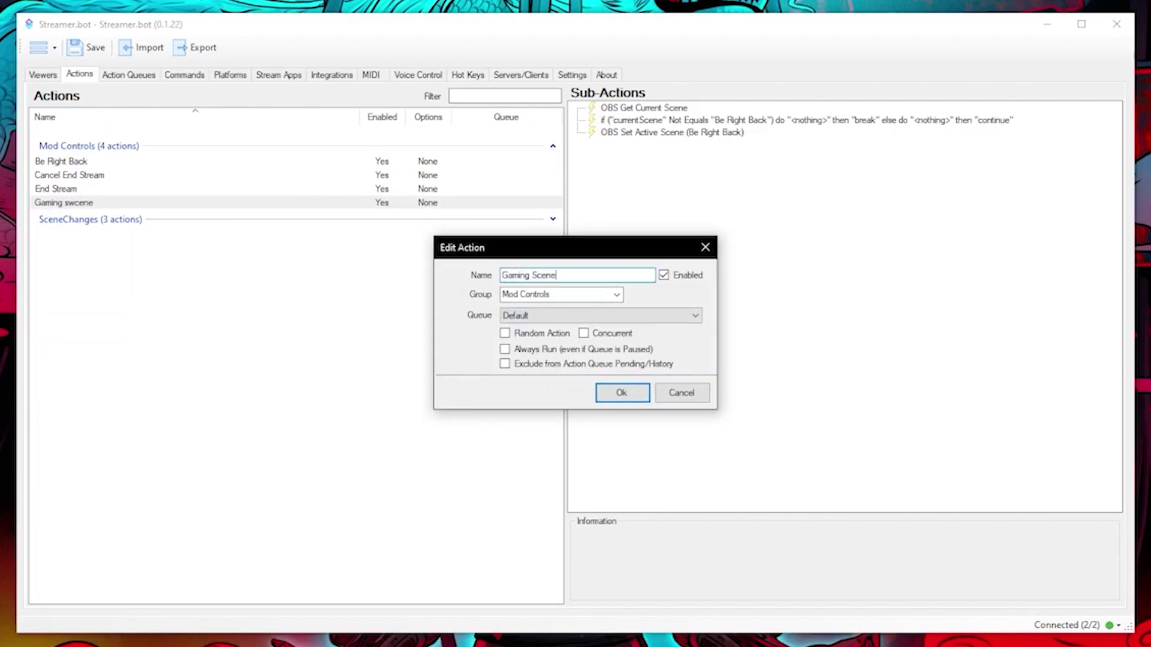
Name the duplicated action Gaming Scene and set its If/Else comparison value to Gaming.
key(Return)
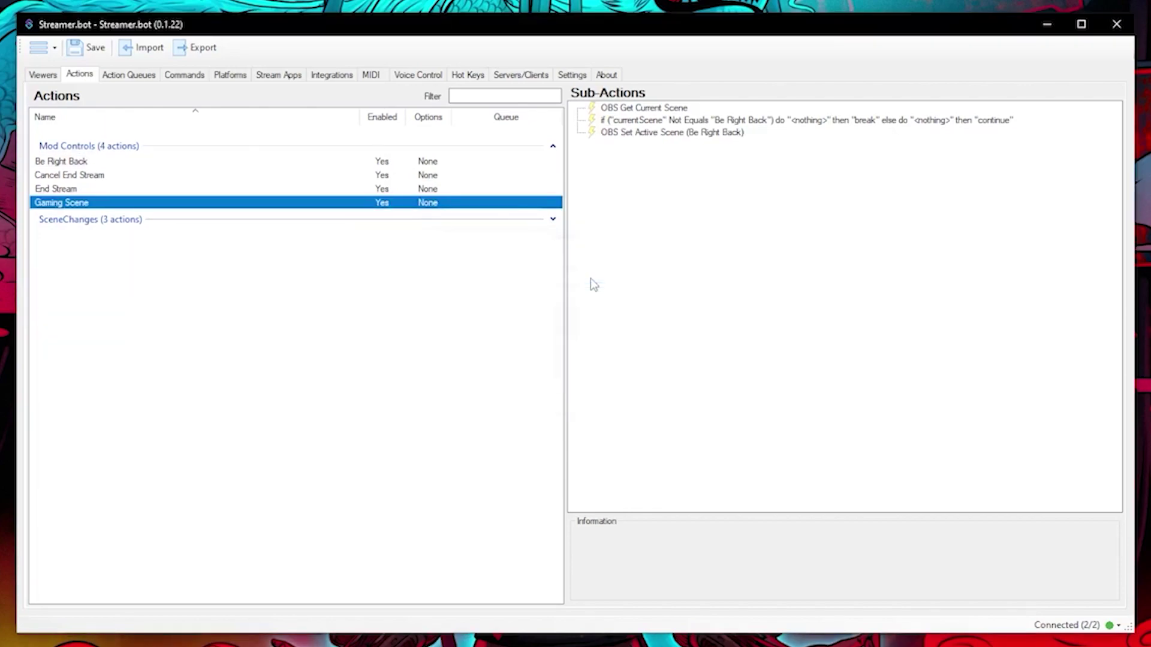
double_click(640, 121)
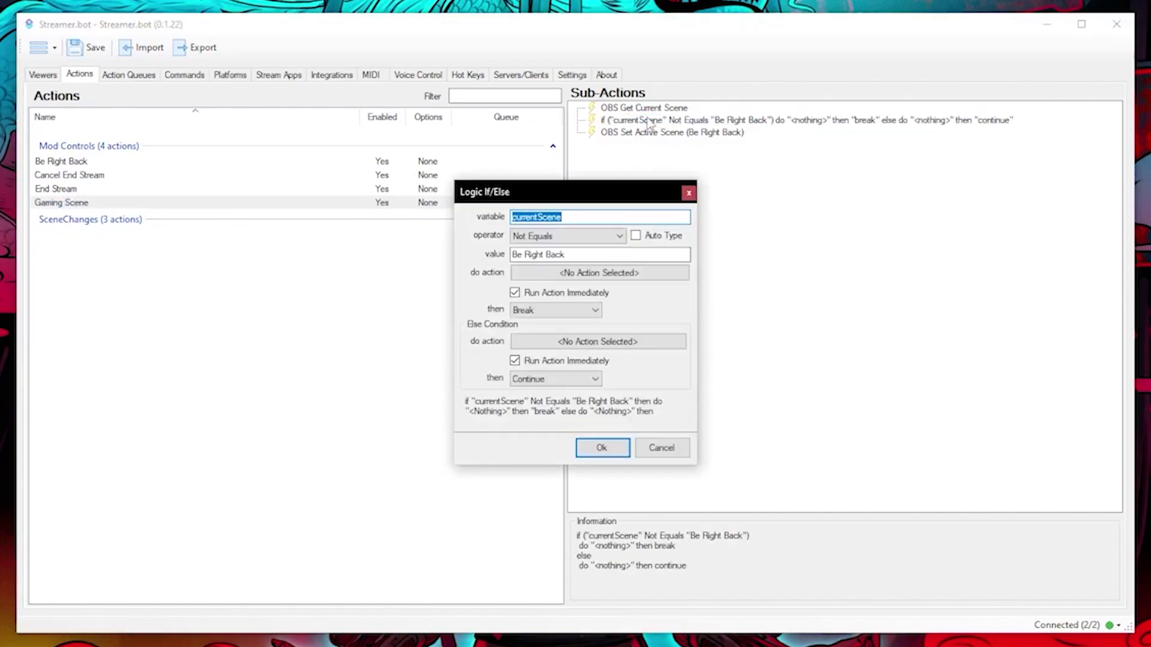
click(593, 258)
key(ctrl+a)
text(Gaming)
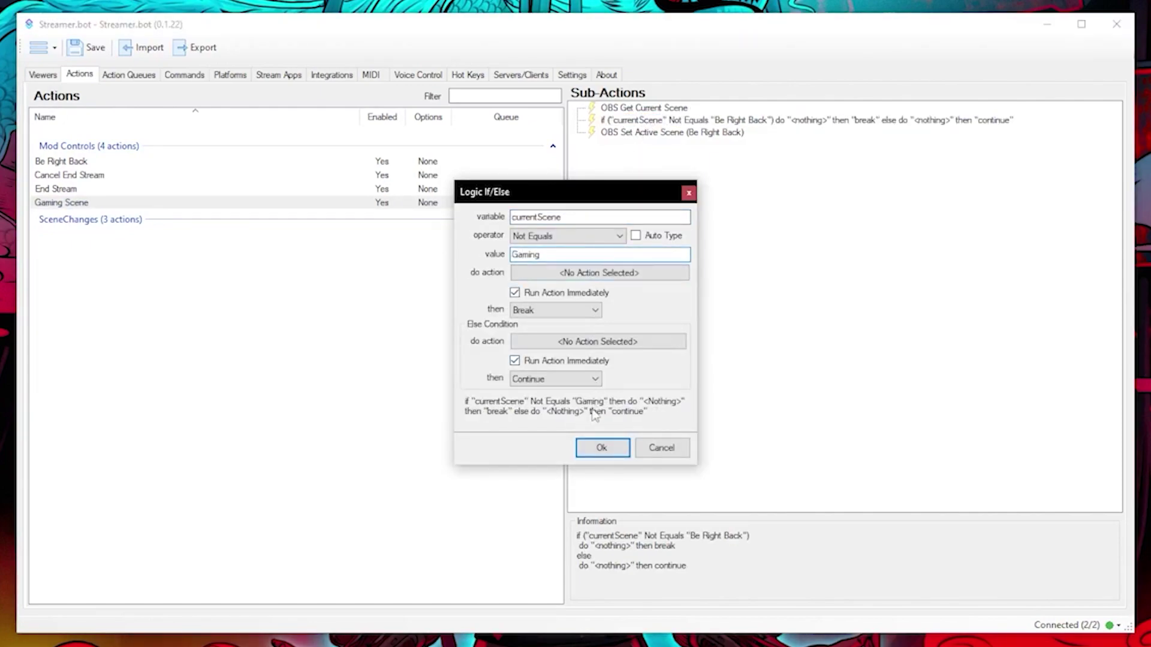
click(602, 448)
Set the scene of the OBS Set Active Scene sub-action in Gaming Scene to Gaming.
double_click(659, 133)
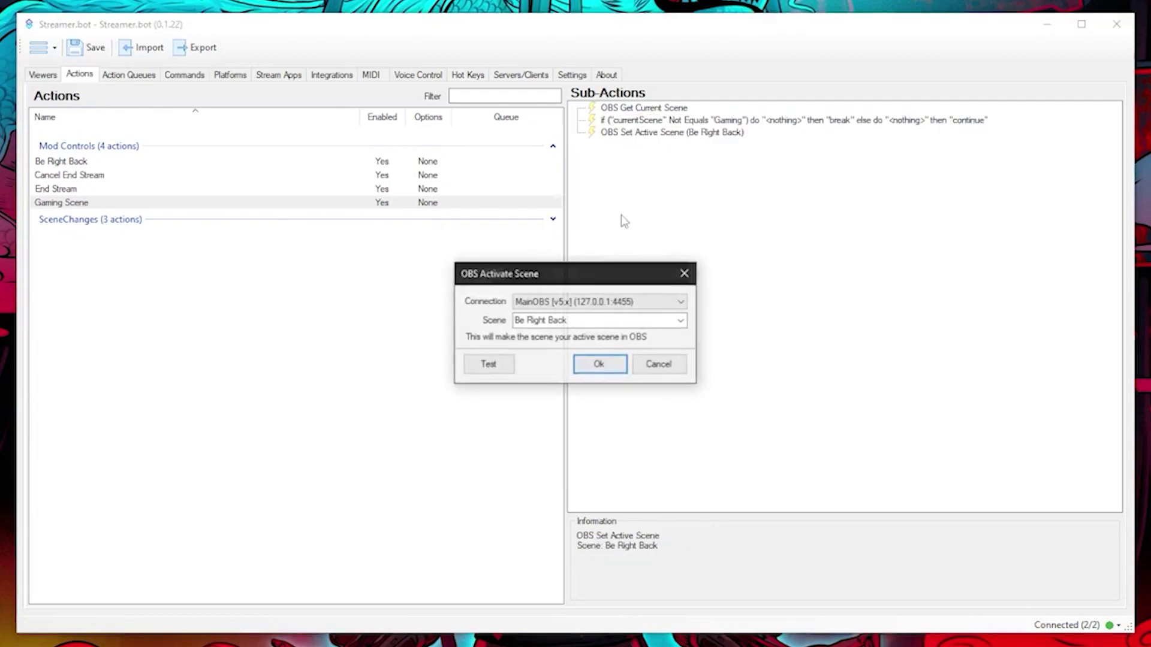
click(681, 321)
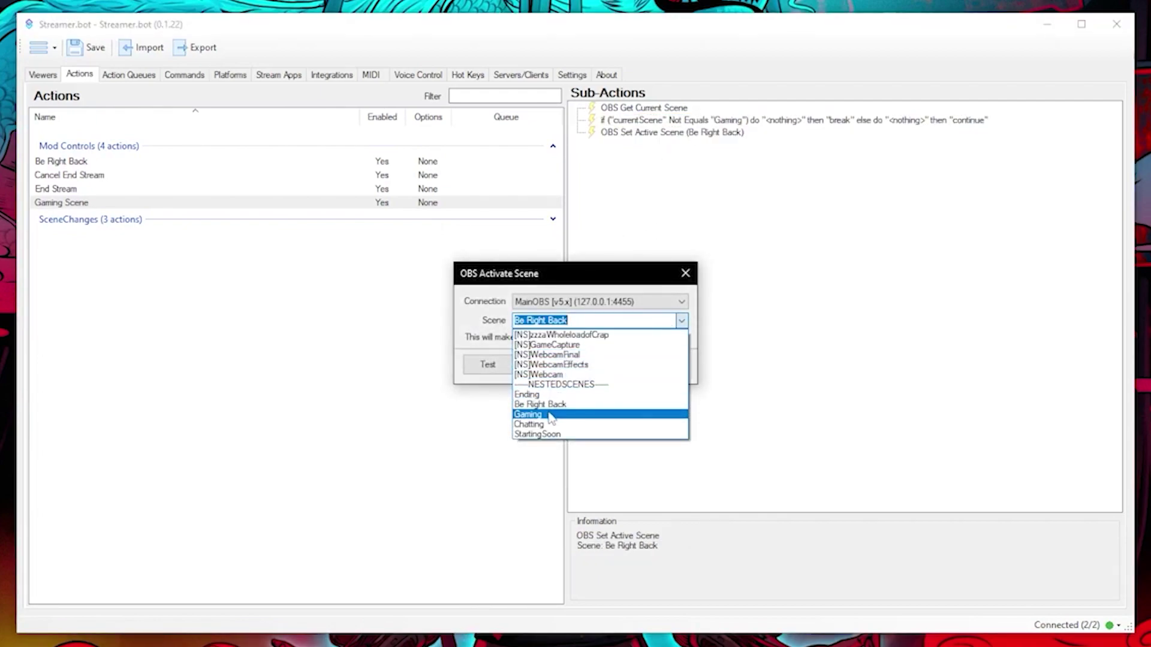
click(550, 415)
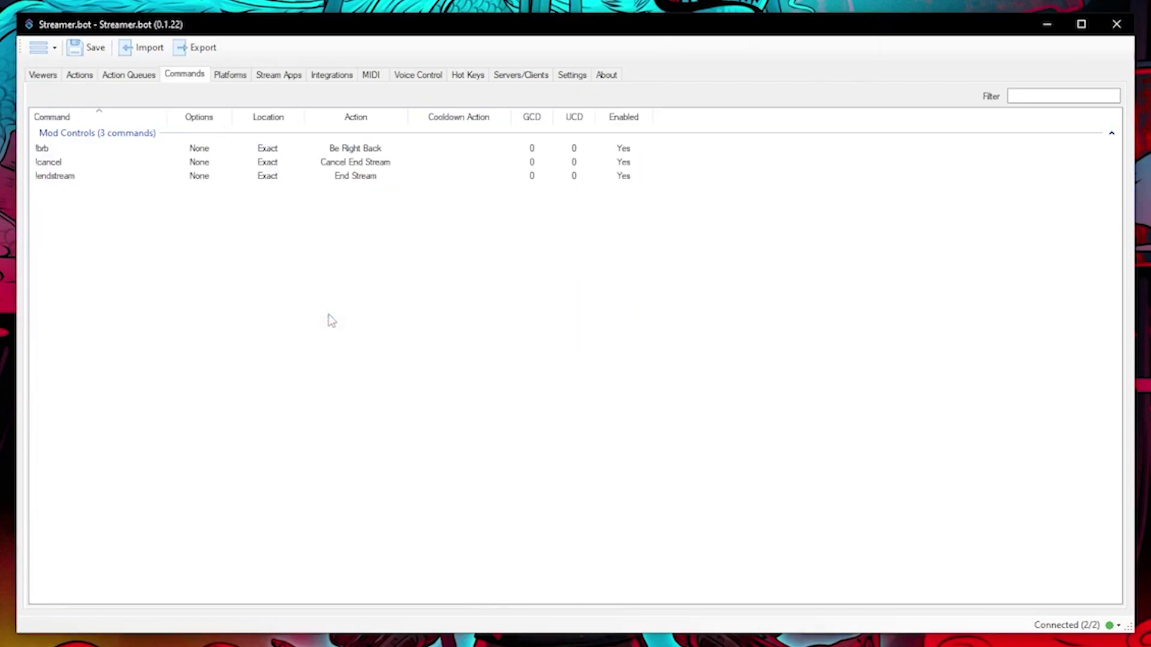
Add a !gaming command to the Mod Controls group with Exact location, triggering the Gaming Scene action.
right_click(329, 314)
click(345, 321)
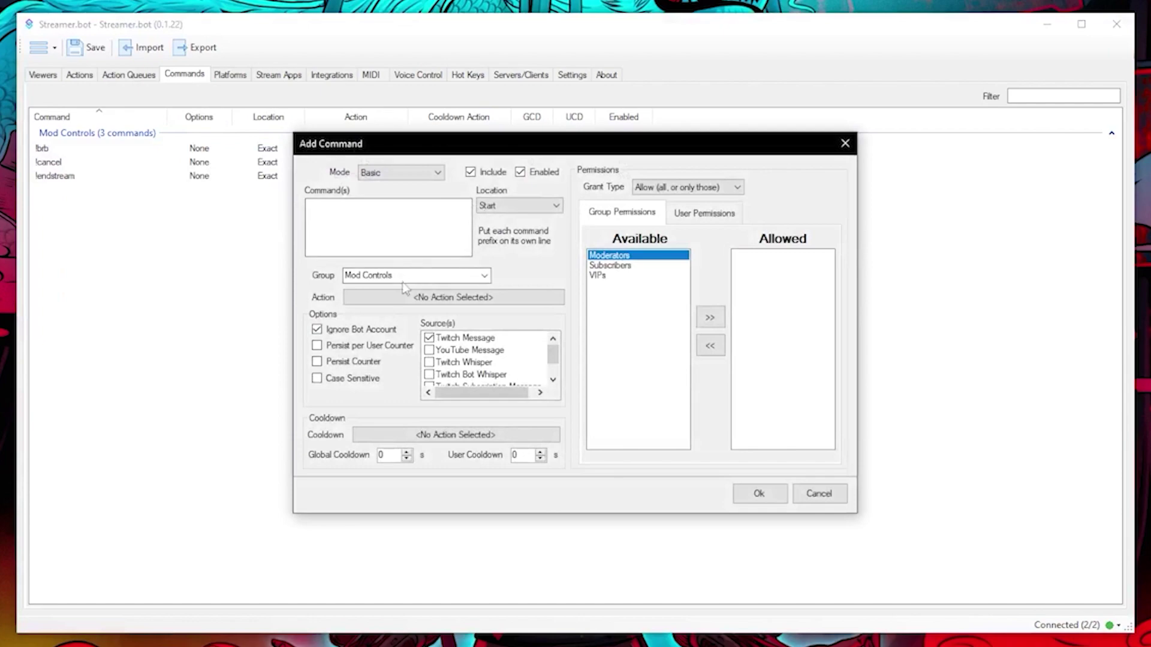
click(528, 211)
click(497, 226)
click(419, 235)
click(404, 300)
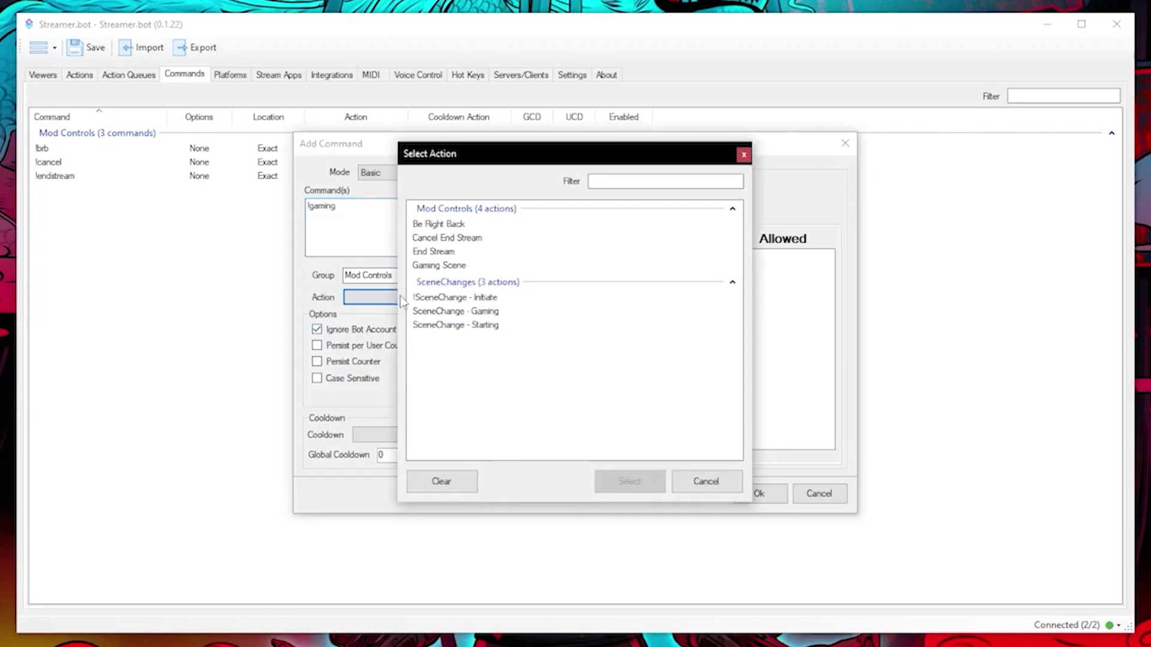
double_click(441, 266)
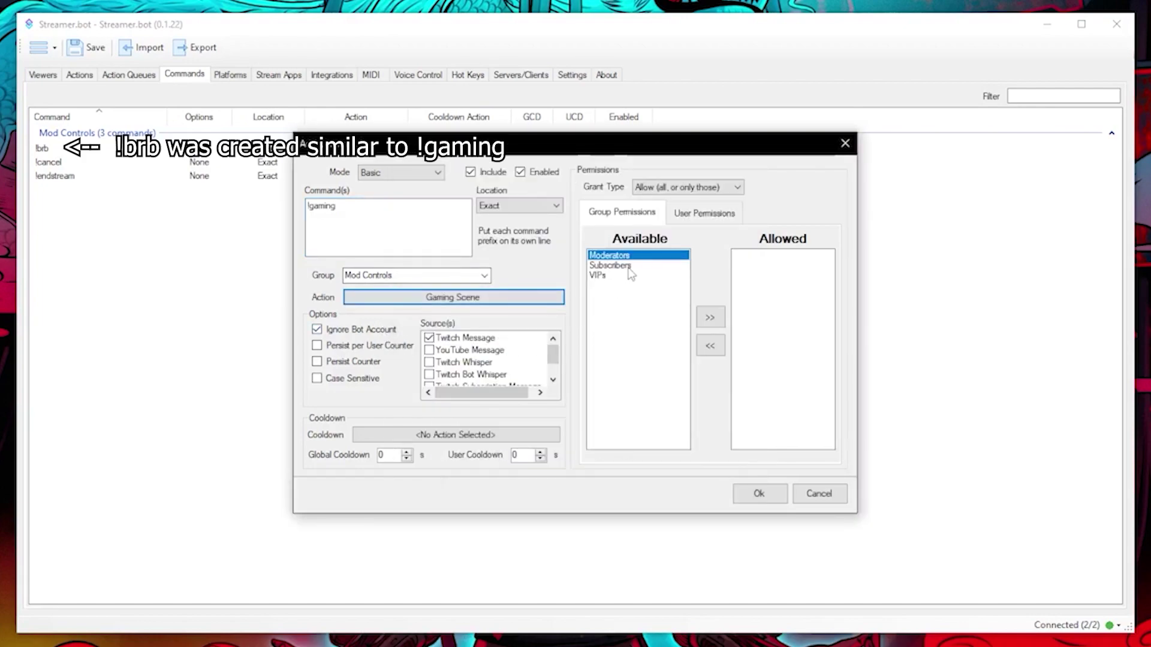
Allow Moderators to use the !gaming command and turn off Ignore Bot Account.
click(698, 316)
click(344, 335)
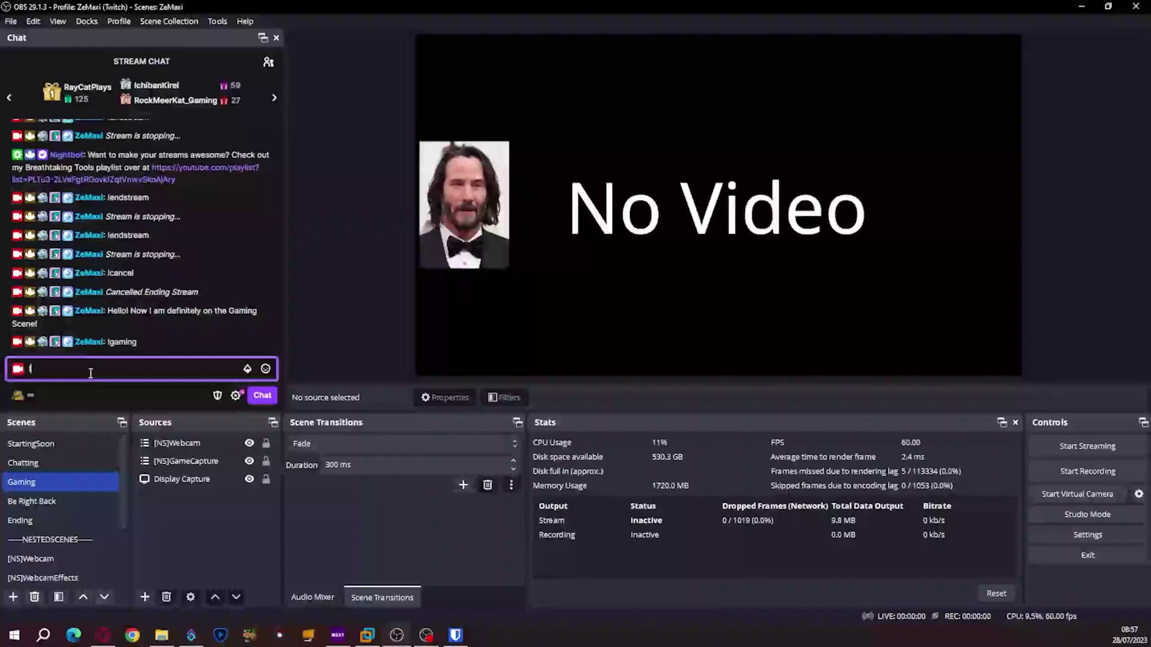
In OBS, test the scene-switching commands by sending !brb and !gaming in the stream chat.
click(90, 373)
text(!brb)
key(Return)
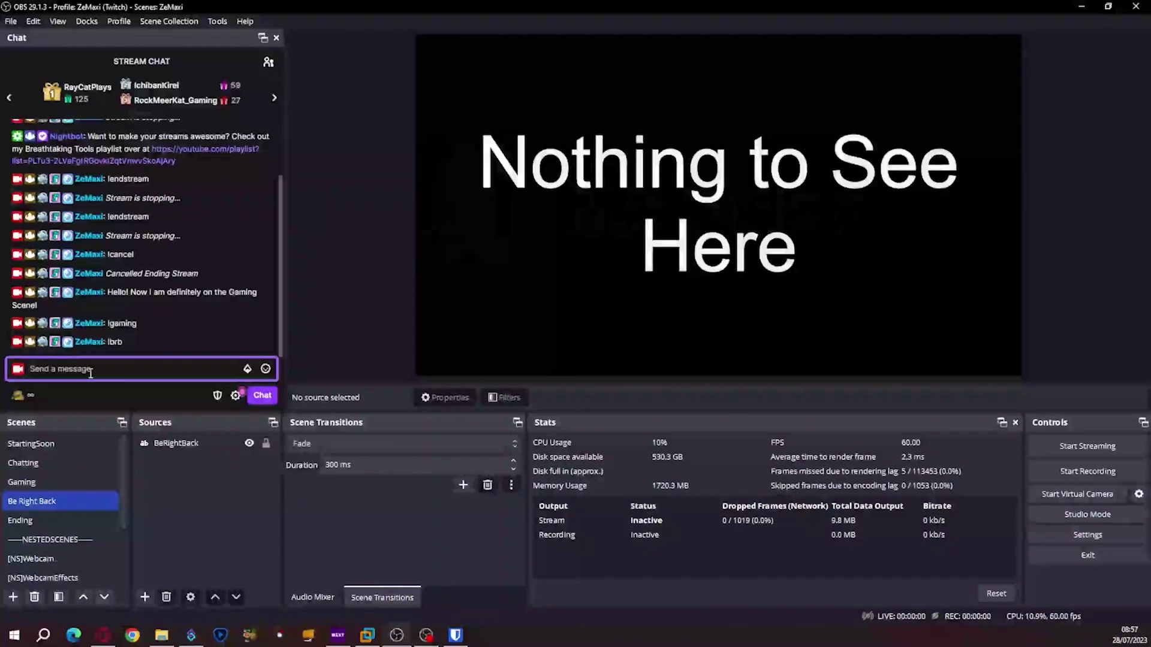
text(!gaming)
key(Return)
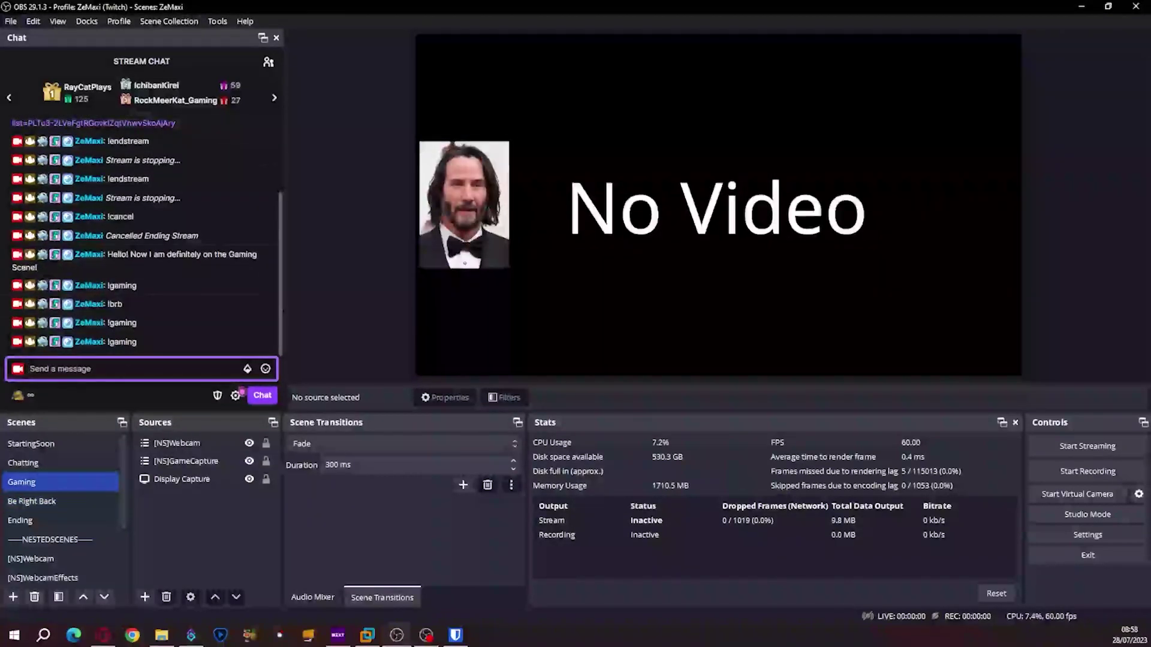